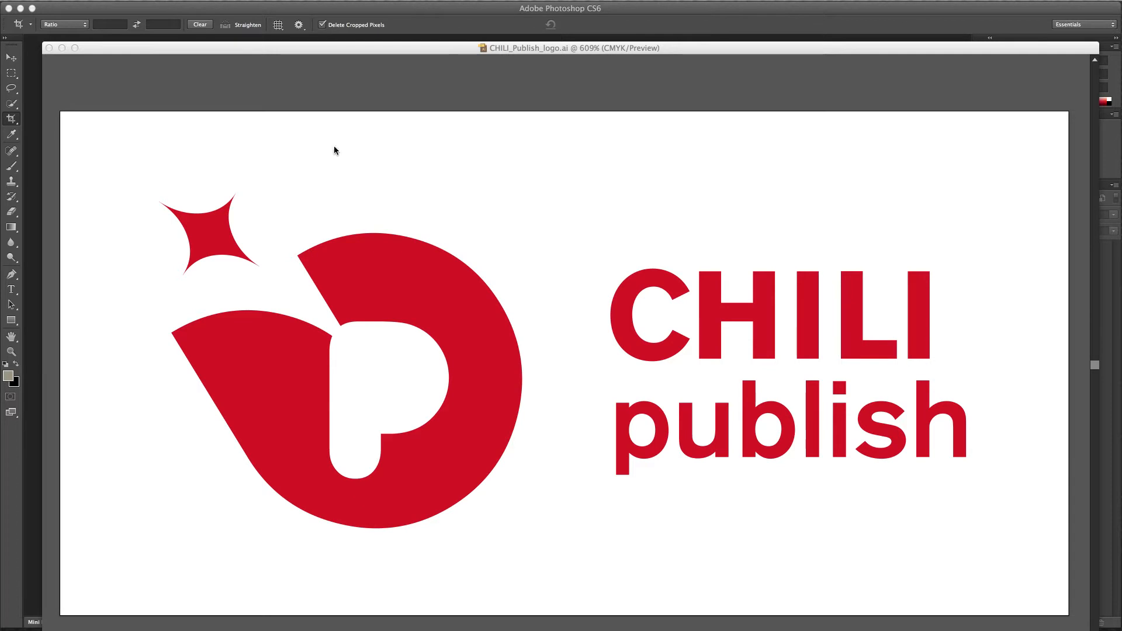
Switch to Illustrator and set the opacity of the entire CHILI publish logo to 30%
{"action": "left_click", "coordinate": [16, 60]}
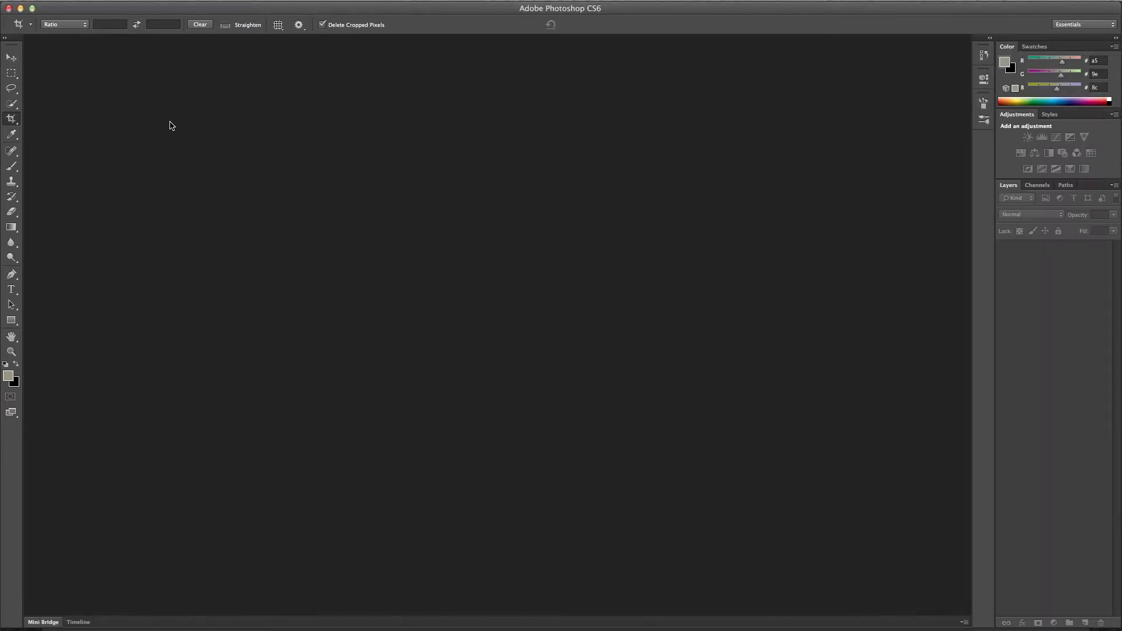
{"action": "key", "text": "super+Tab"}
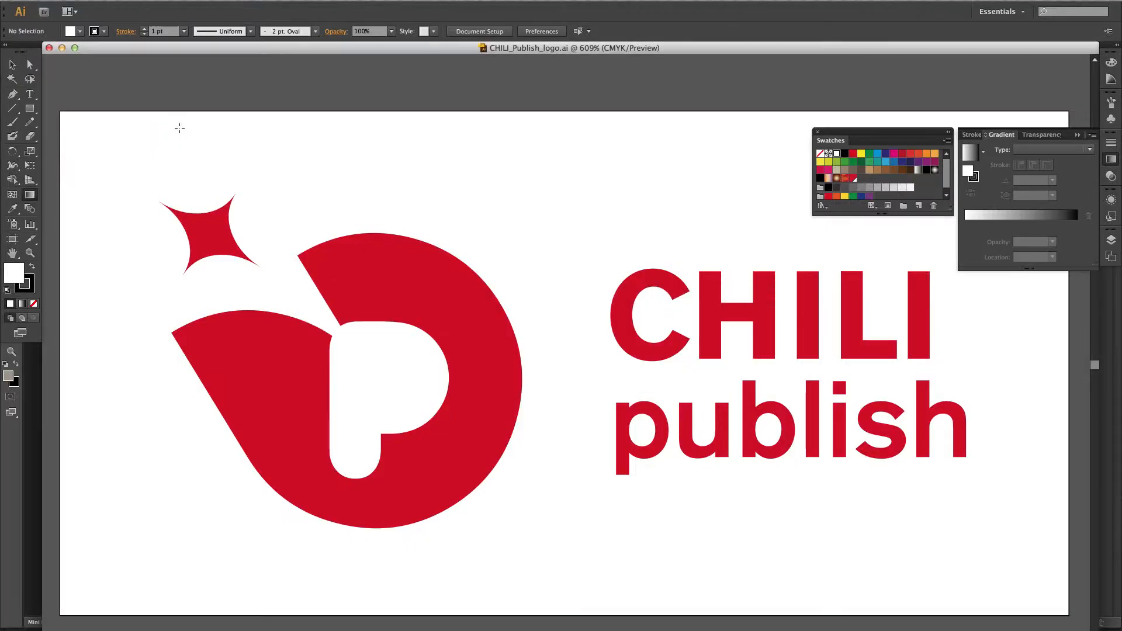
{"action": "key", "text": "super+a"}
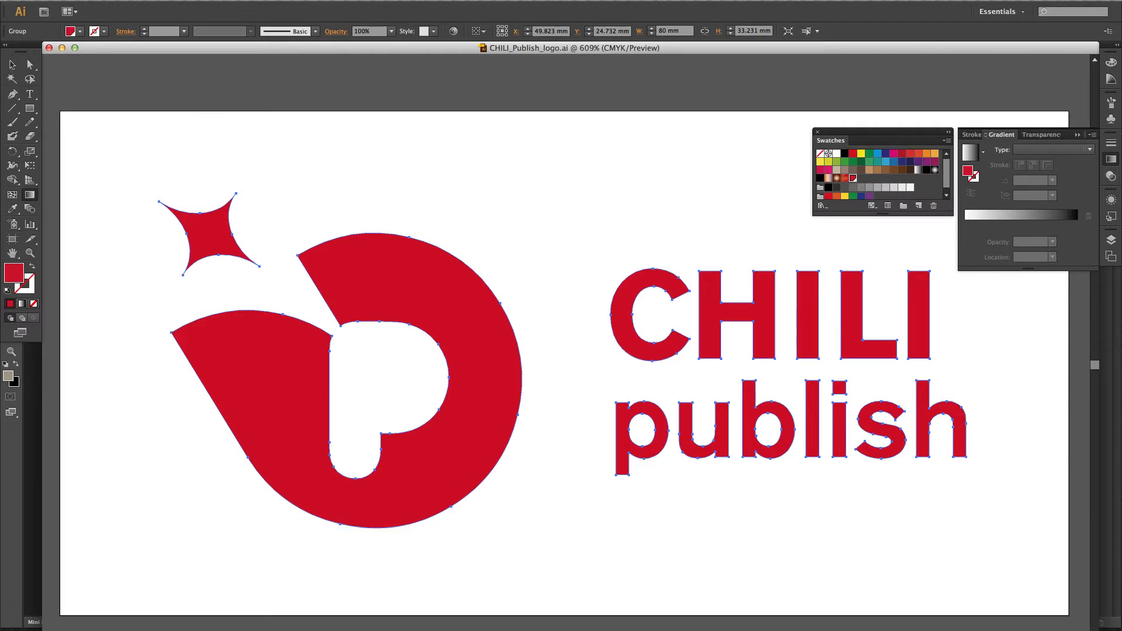
{"action": "left_click", "coordinate": [1110, 176]}
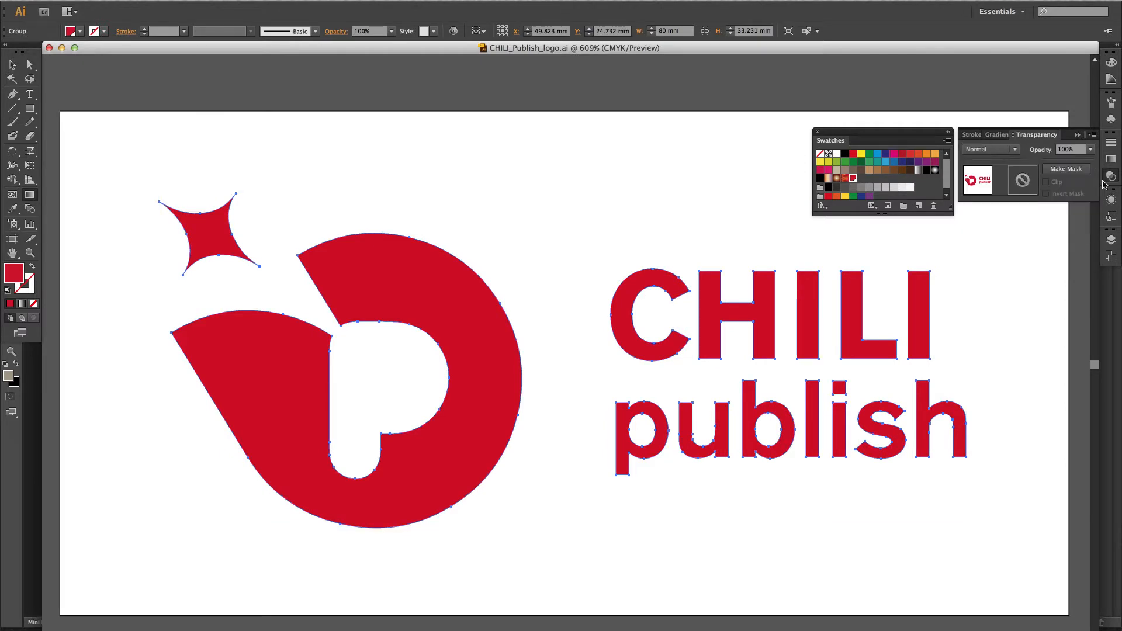
{"action": "left_click", "coordinate": [1089, 150]}
{"action": "left_click", "coordinate": [1075, 201]}
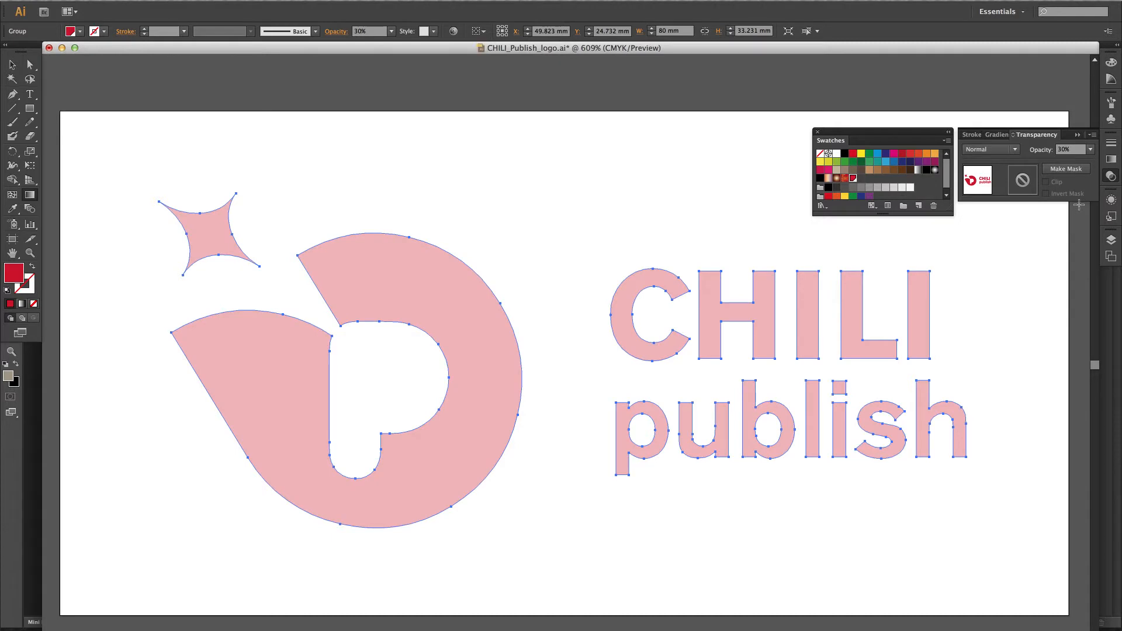
Save the faded logo as an Adobe PDF named CHILI_Publish_logo.pdf in the Watermarks folder
{"action": "left_click", "coordinate": [92, 0]}
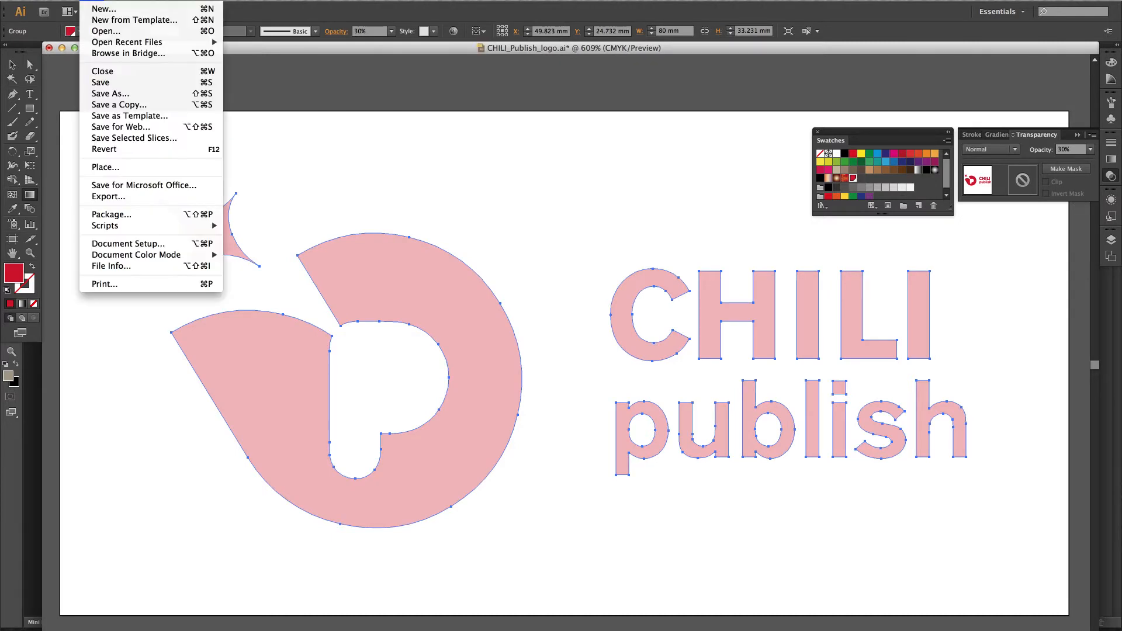
{"action": "left_click", "coordinate": [101, 93]}
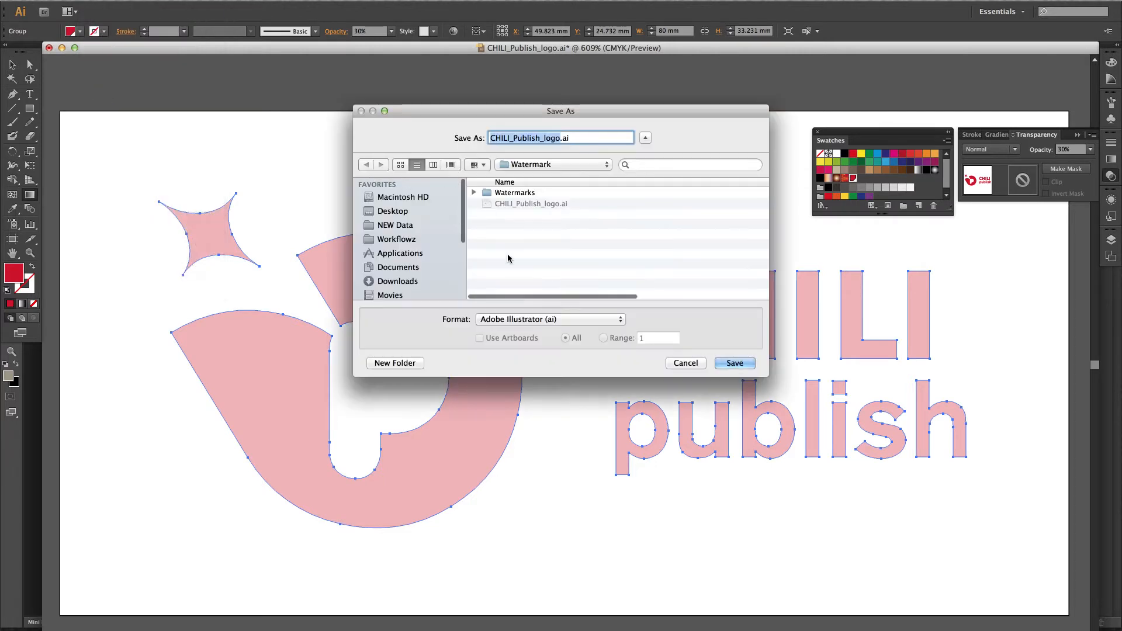
{"action": "left_click", "coordinate": [541, 318]}
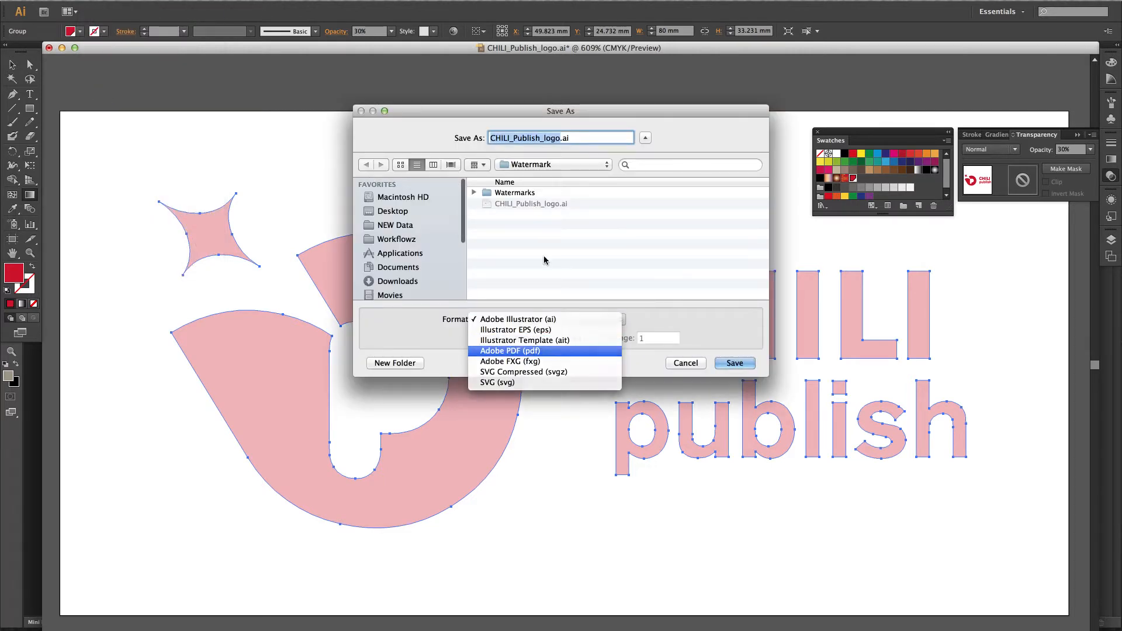
{"action": "left_click", "coordinate": [541, 351]}
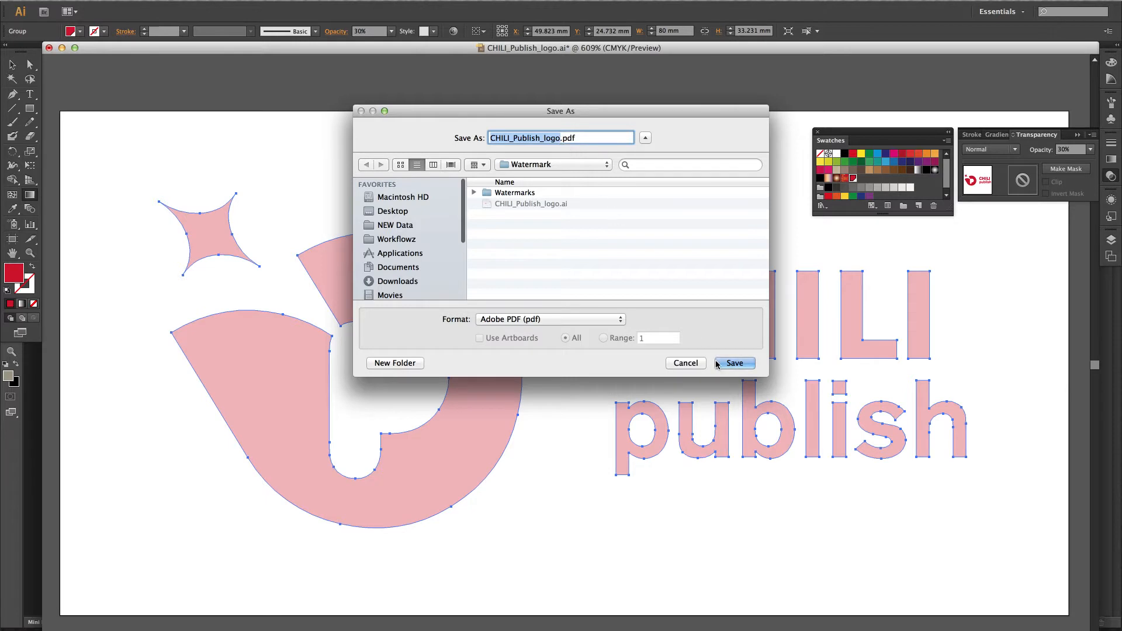
{"action": "left_click", "coordinate": [526, 197]}
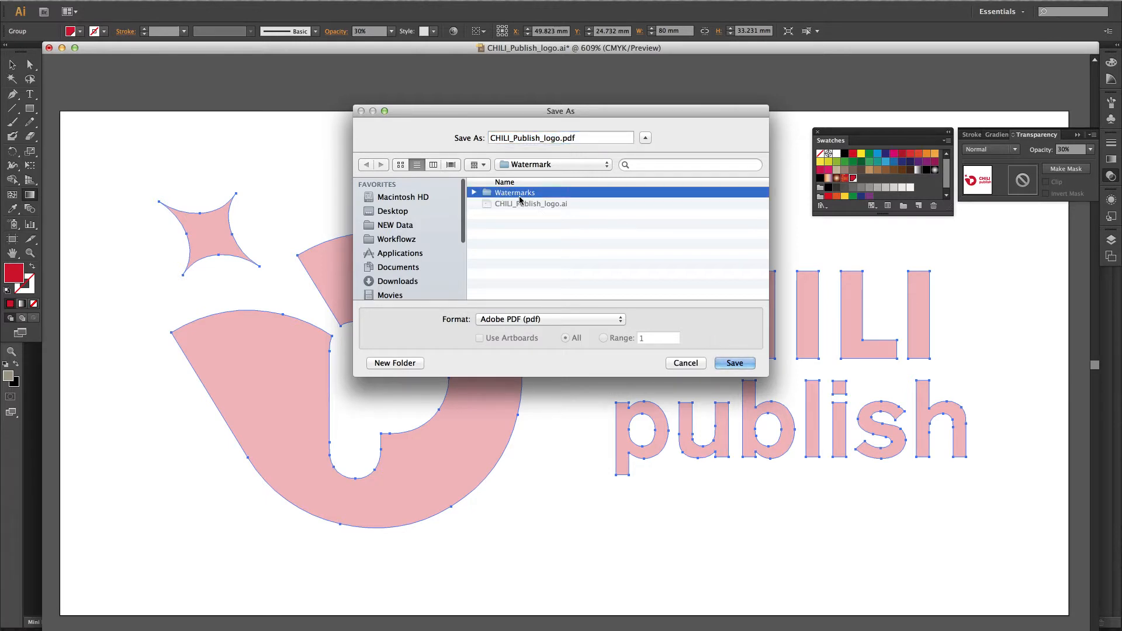
{"action": "double_click", "coordinate": [522, 200]}
{"action": "left_click", "coordinate": [734, 363]}
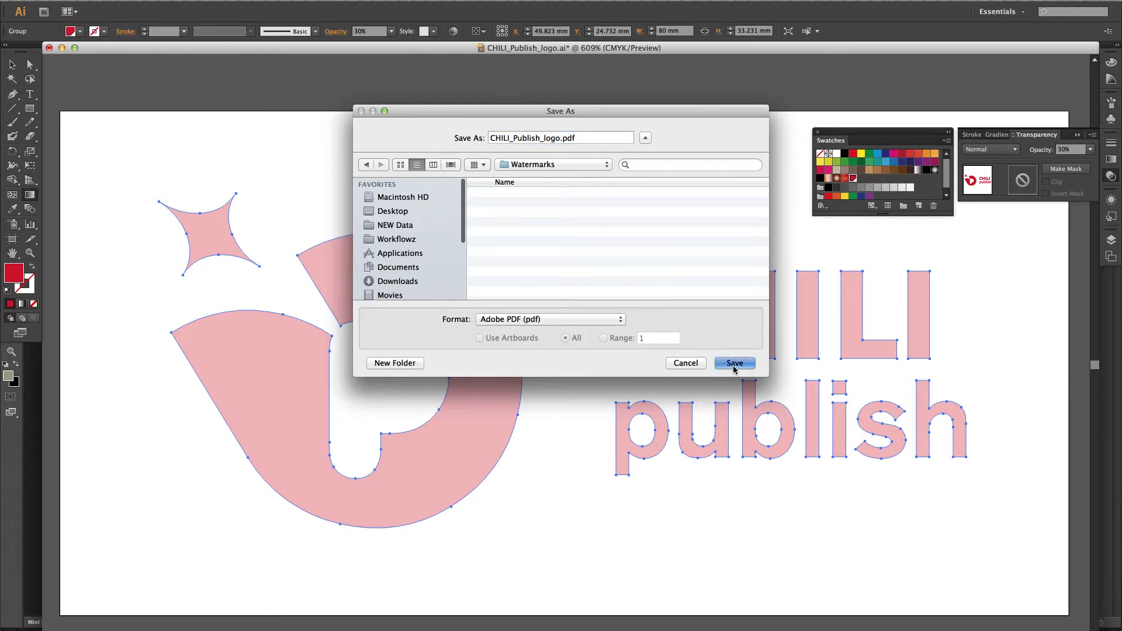
{"action": "left_click", "coordinate": [741, 503]}
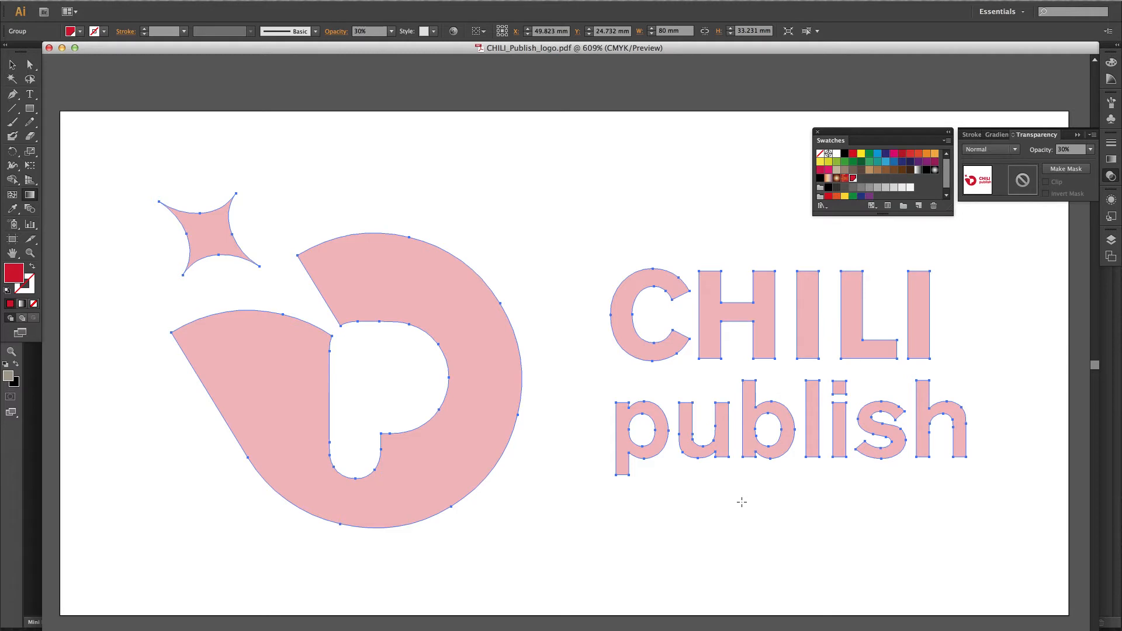
Undo the logo's opacity change and fill it with a linear gradient using the red logo swatch at both end stops
{"action": "key", "text": "super+z"}
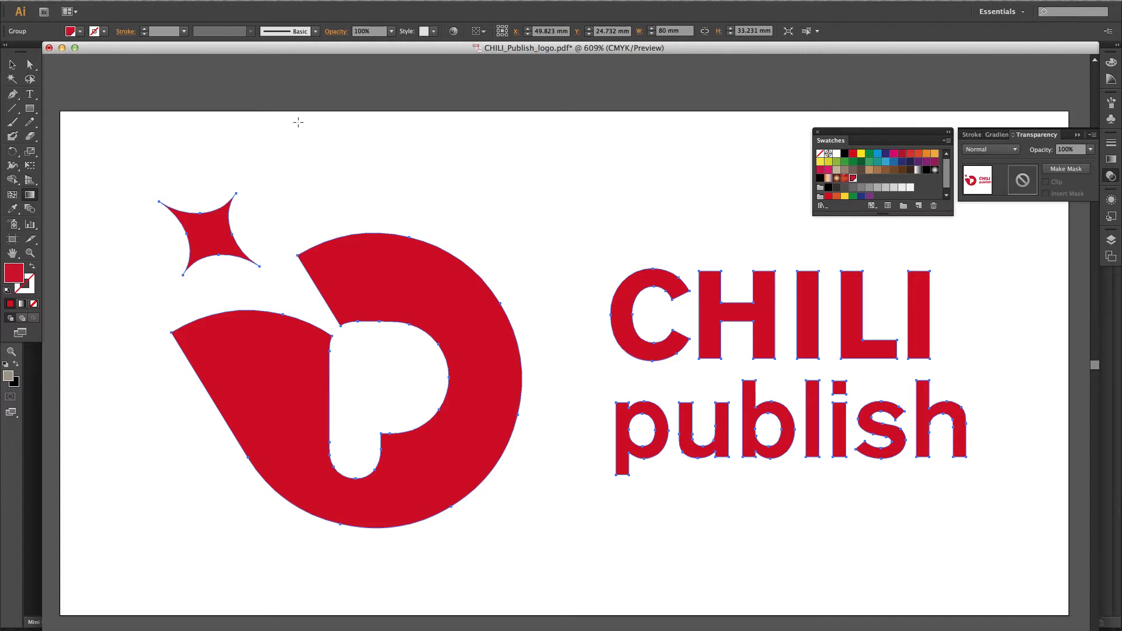
{"action": "key", "text": "v"}
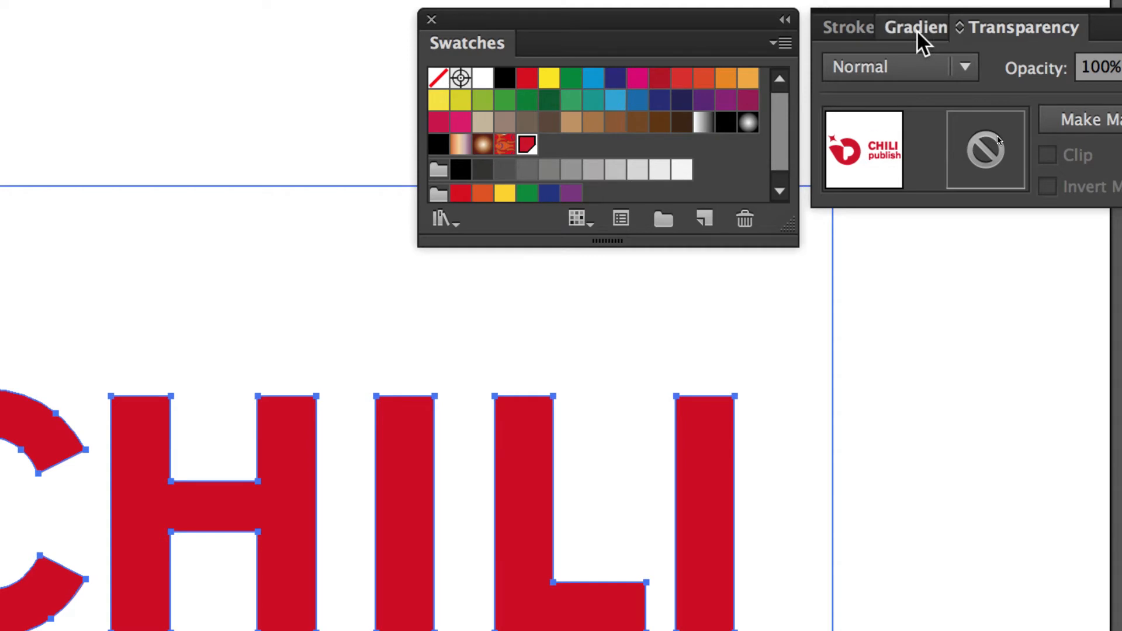
{"action": "left_click", "coordinate": [916, 29]}
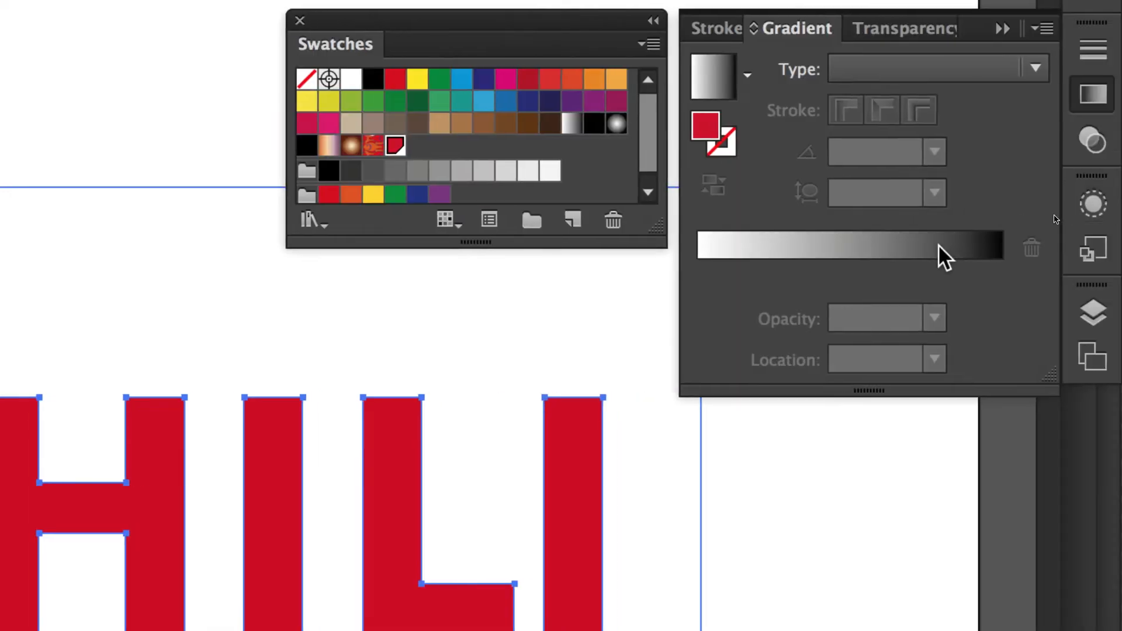
{"action": "left_click", "coordinate": [914, 243]}
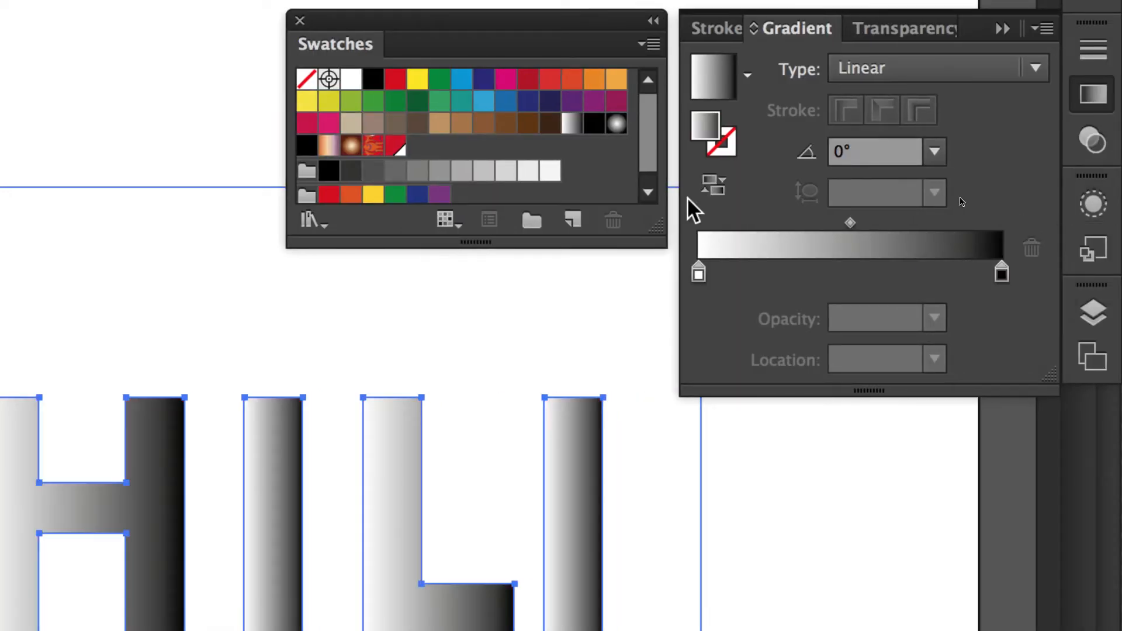
{"action": "left_click_drag", "start_coordinate": [400, 155], "coordinate": [696, 274]}
{"action": "left_click_drag", "start_coordinate": [400, 157], "coordinate": [1001, 277]}
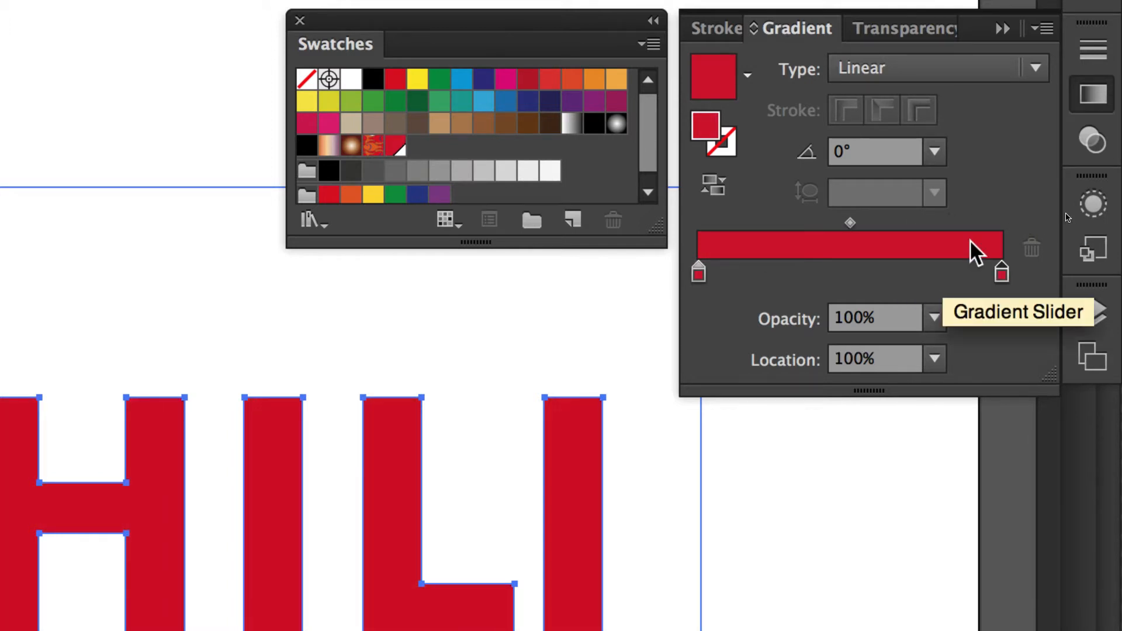
Add six red stops spread roughly evenly between the gradient's two end stops
{"action": "left_click", "coordinate": [748, 270]}
{"action": "left_click", "coordinate": [799, 270]}
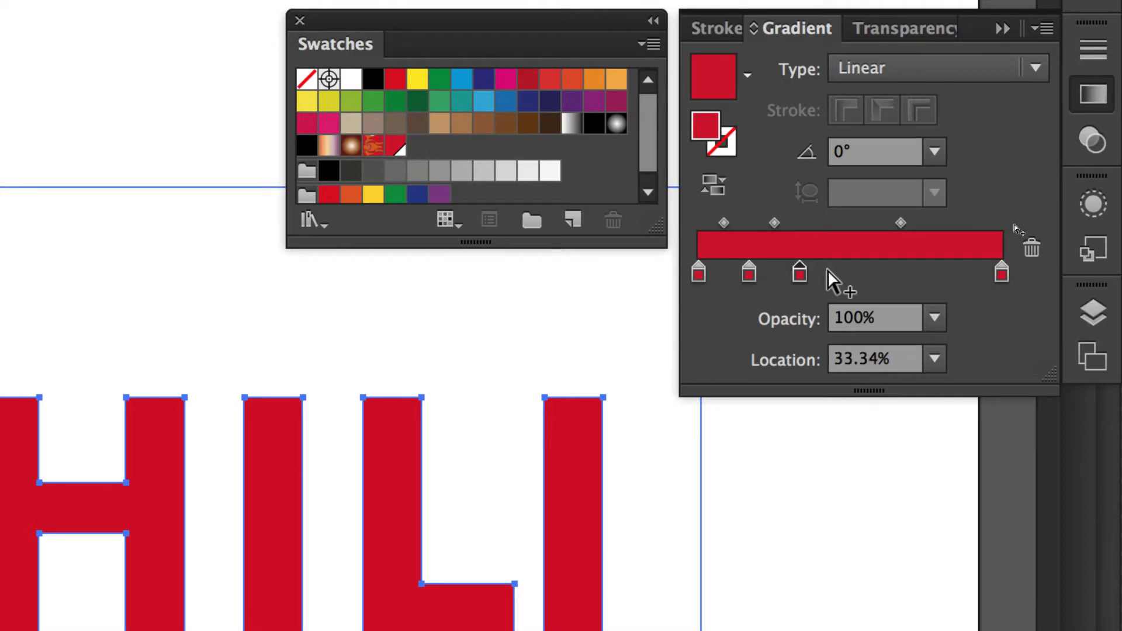
{"action": "left_click", "coordinate": [846, 270]}
{"action": "left_click", "coordinate": [890, 269]}
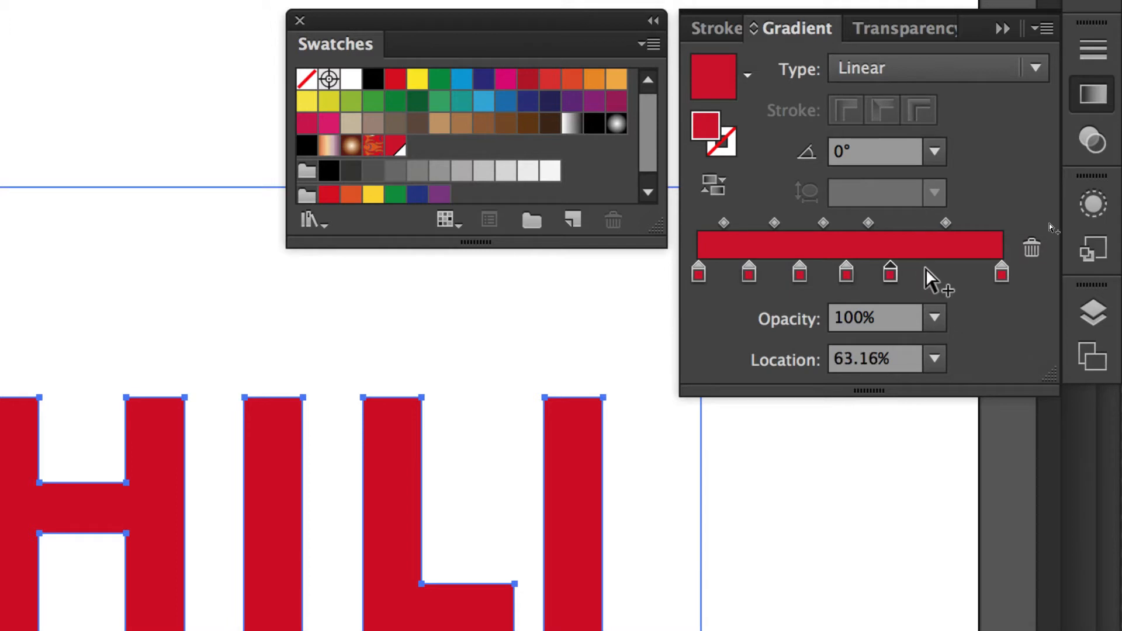
{"action": "left_click", "coordinate": [932, 269]}
{"action": "left_click", "coordinate": [970, 271]}
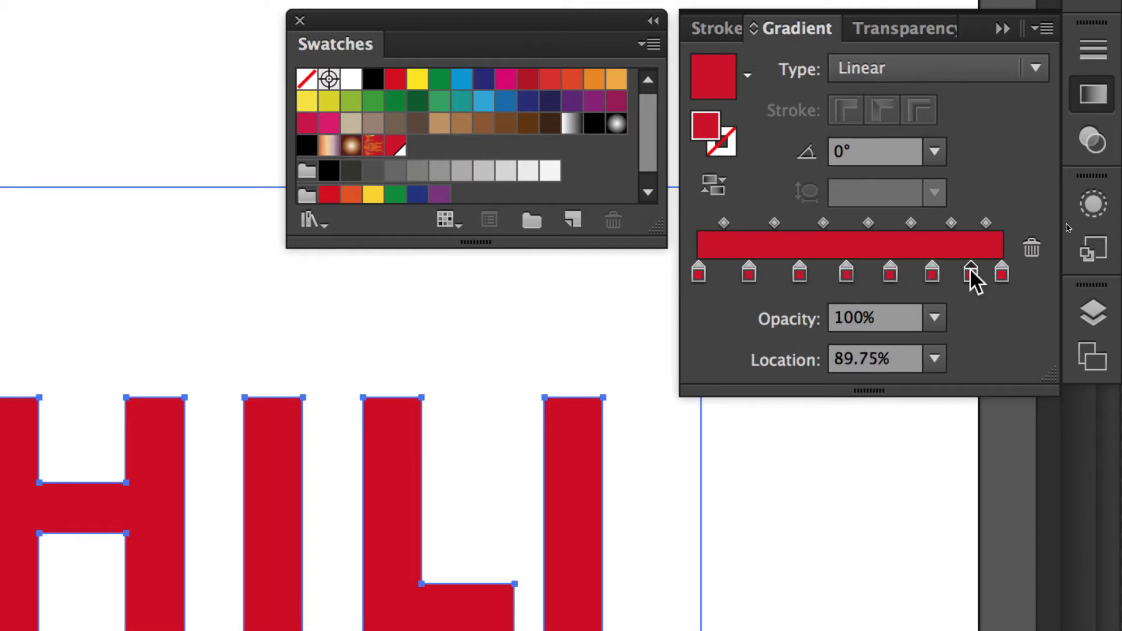
Set the opacity of the gradient stops at 89.75%, 63.16% and 33.34% to 30%
{"action": "left_click", "coordinate": [935, 318]}
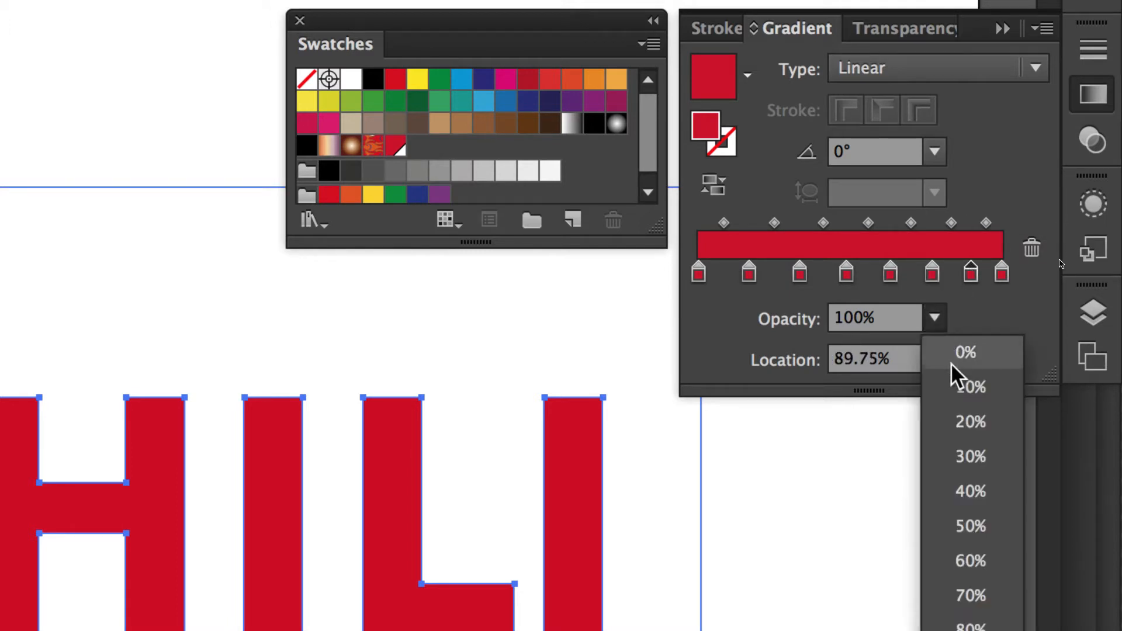
{"action": "left_click", "coordinate": [970, 456]}
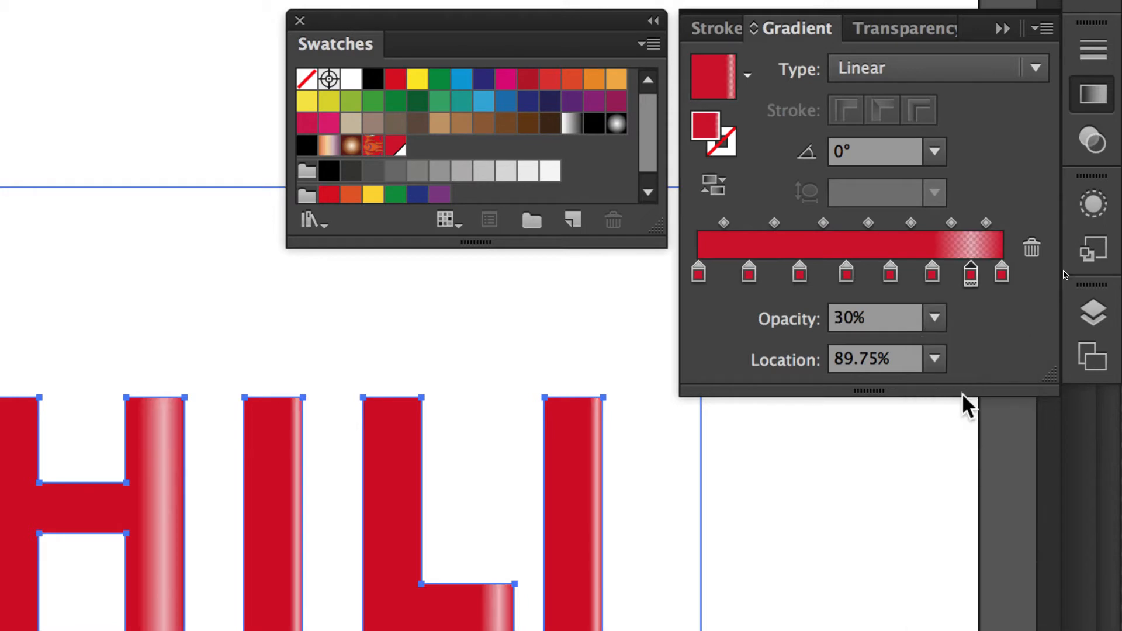
{"action": "left_click", "coordinate": [891, 273]}
{"action": "left_click", "coordinate": [934, 318]}
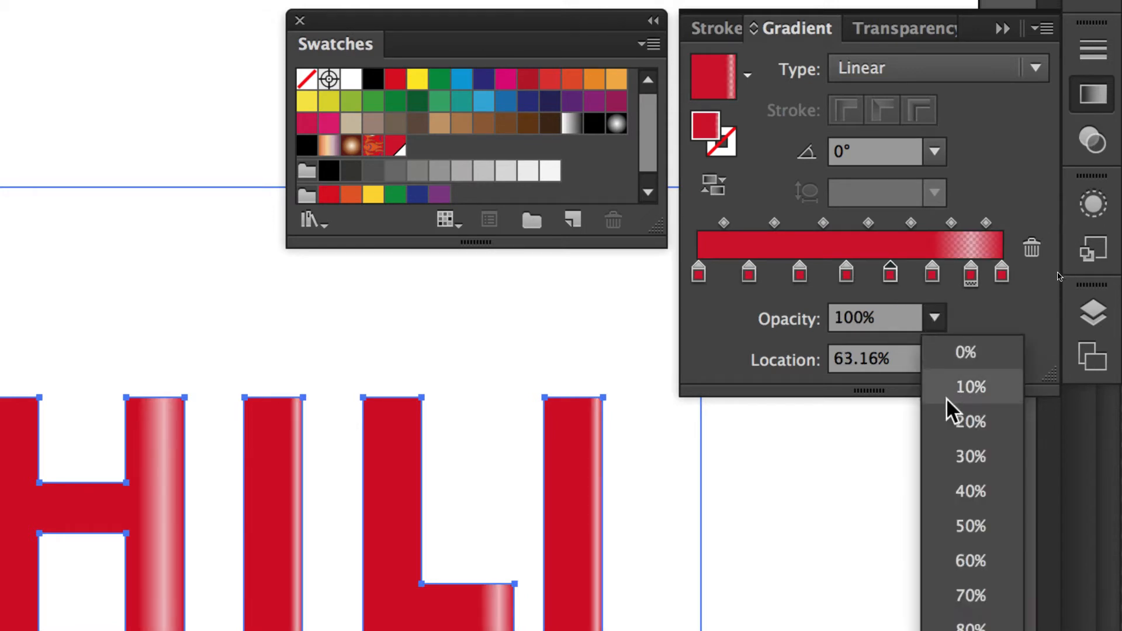
{"action": "left_click", "coordinate": [958, 456]}
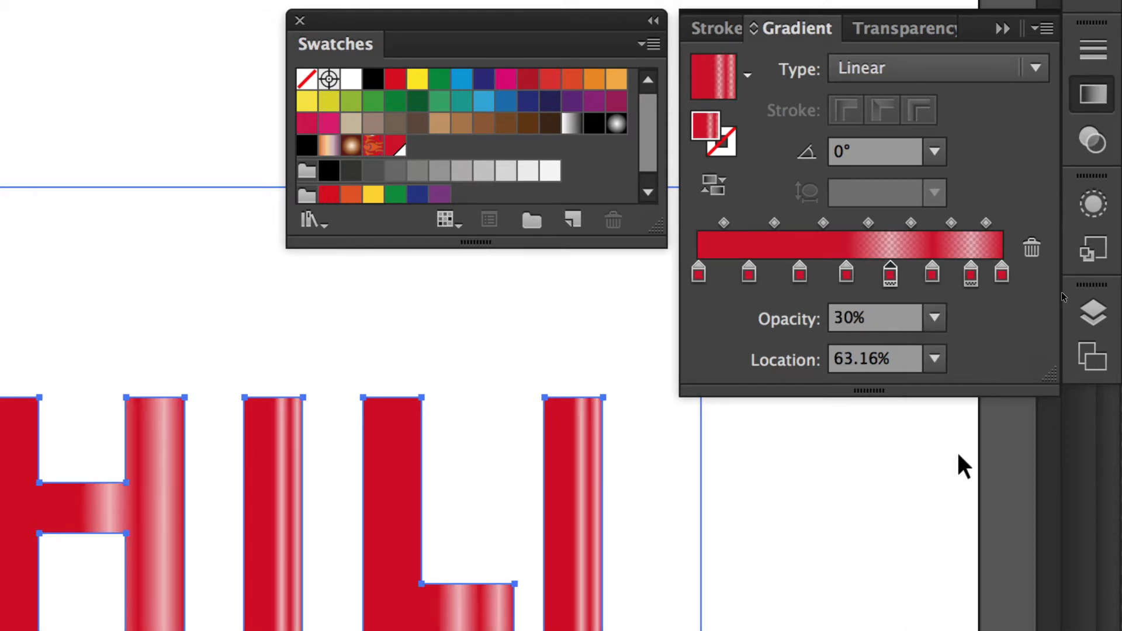
{"action": "left_click", "coordinate": [800, 272]}
{"action": "left_click", "coordinate": [934, 318]}
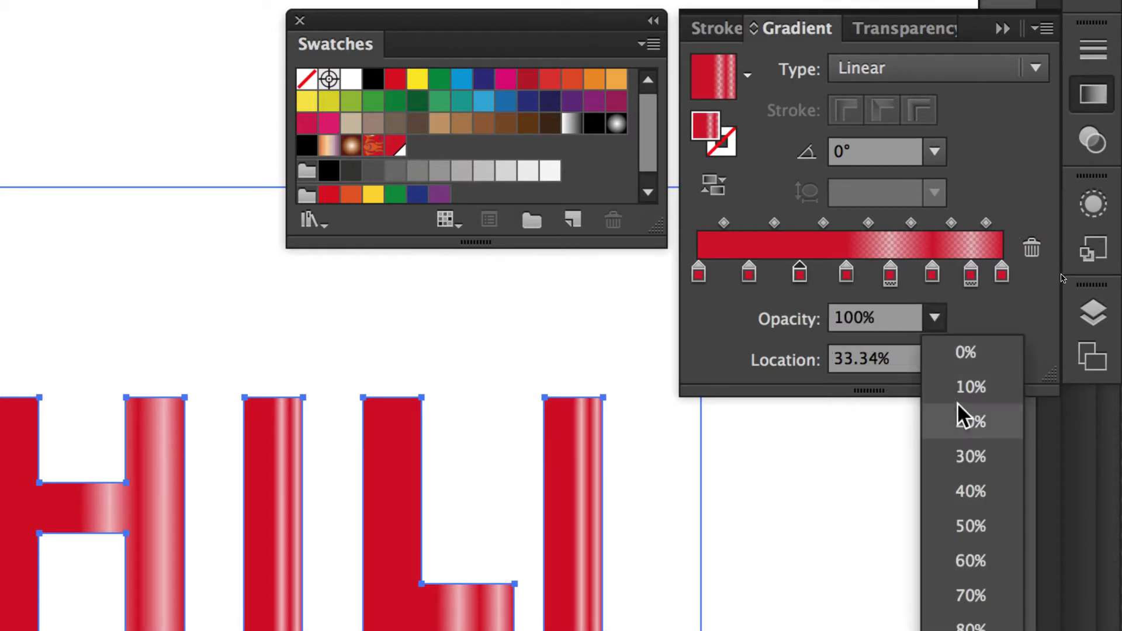
{"action": "left_click", "coordinate": [970, 456]}
Move the second gradient stop to about 18.88% and add a stop at about 10.43% with 30% opacity
{"action": "left_click_drag", "start_coordinate": [750, 274], "coordinate": [756, 273]}
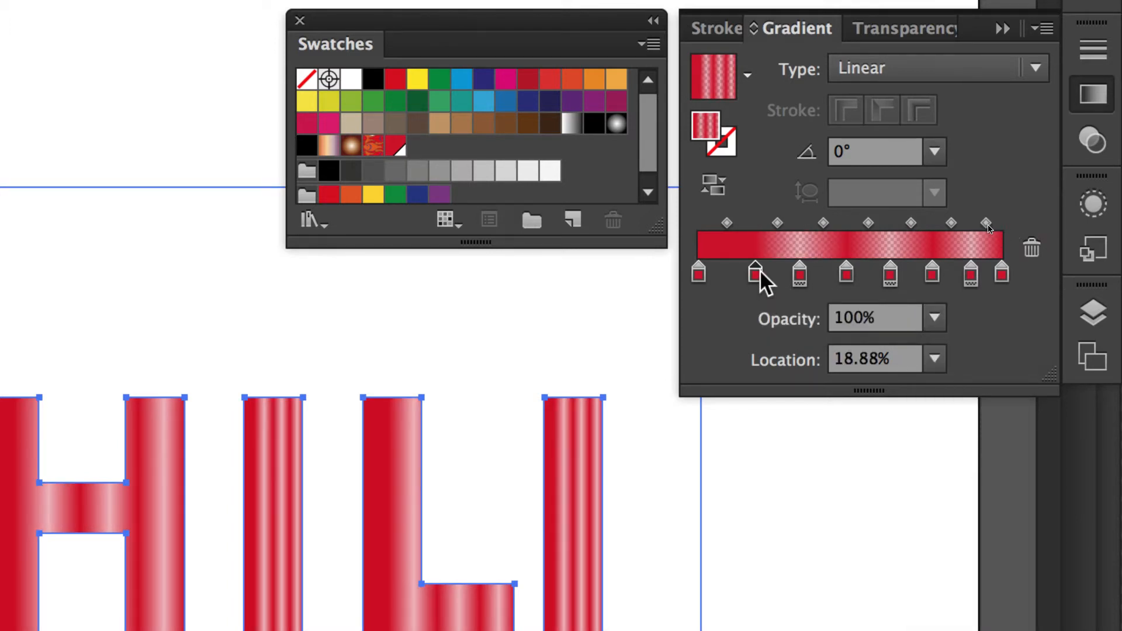
{"action": "left_click", "coordinate": [731, 272]}
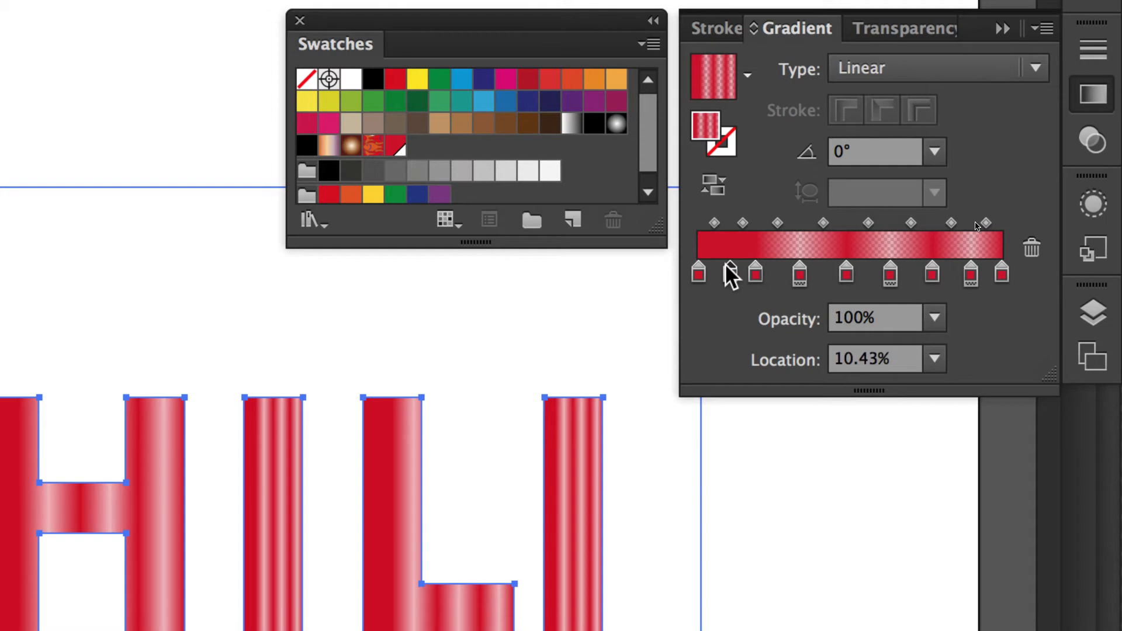
{"action": "left_click", "coordinate": [934, 318]}
{"action": "left_click", "coordinate": [968, 456]}
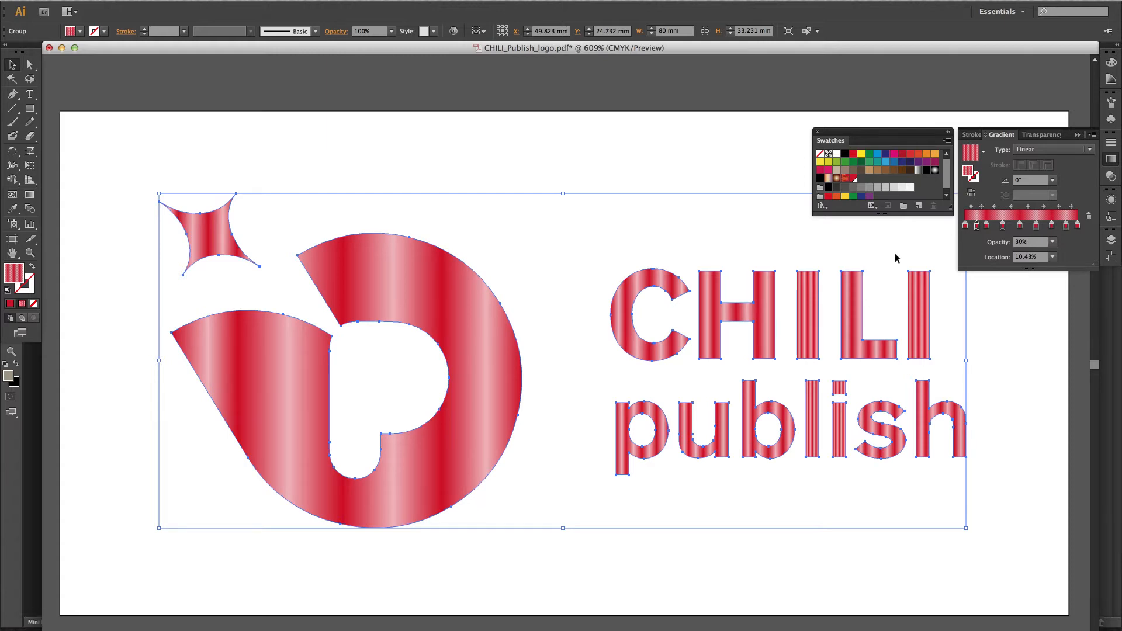
Stretch the gradient diagonally across the whole logo from the star to the final h, and set the logo's opacity to 50%
{"action": "left_click", "coordinate": [31, 196]}
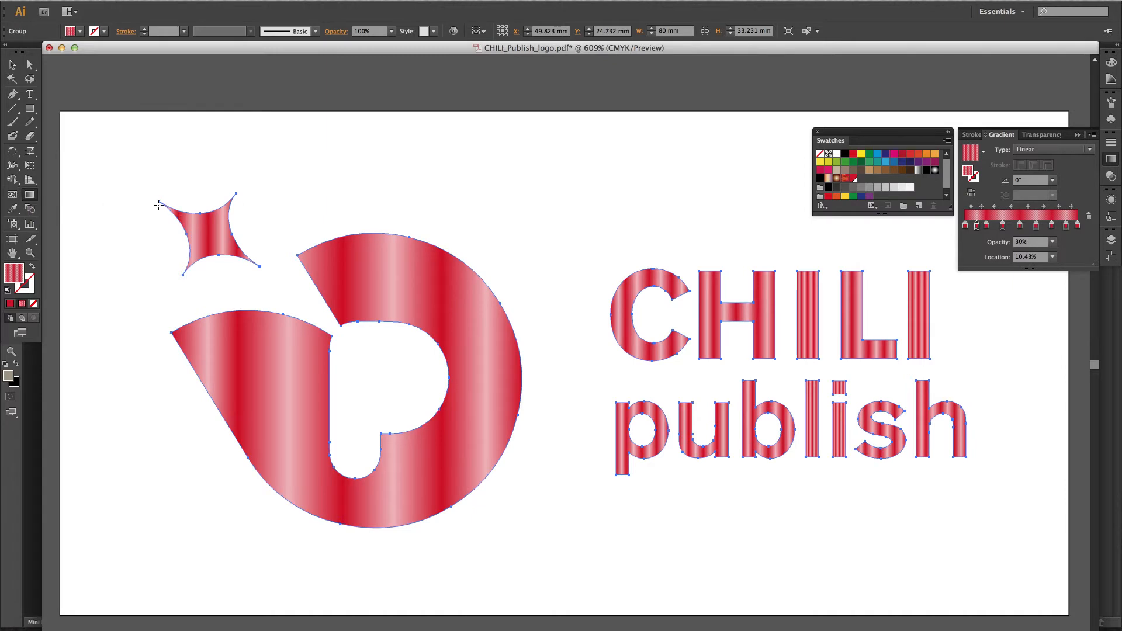
{"action": "left_click_drag", "start_coordinate": [158, 204], "coordinate": [967, 457]}
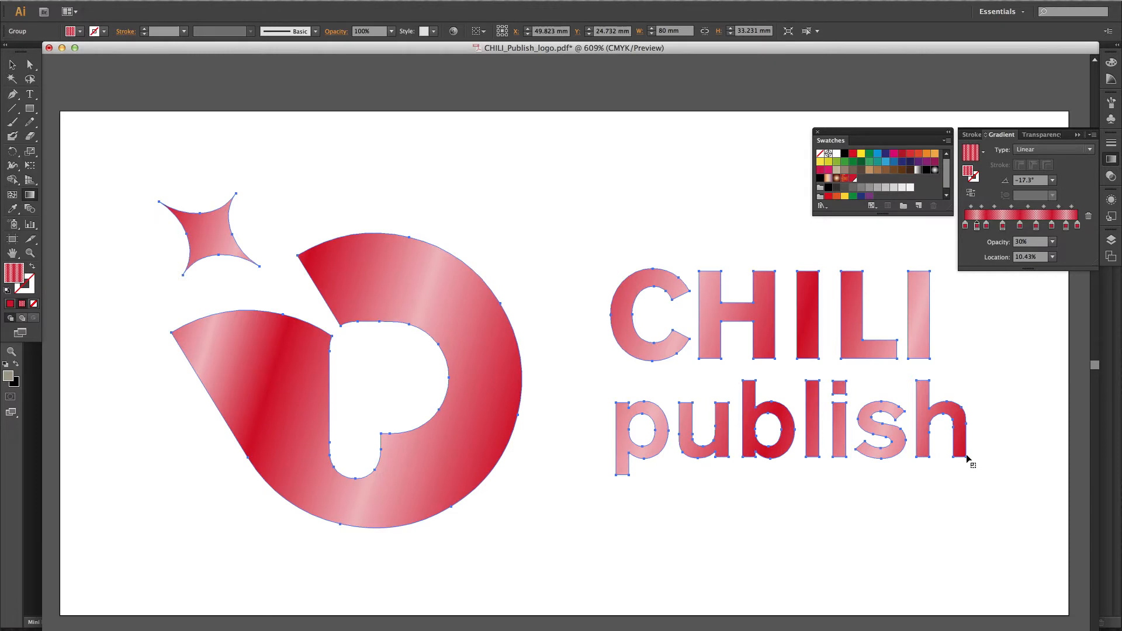
{"action": "left_click", "coordinate": [1111, 176]}
{"action": "left_click", "coordinate": [1090, 149]}
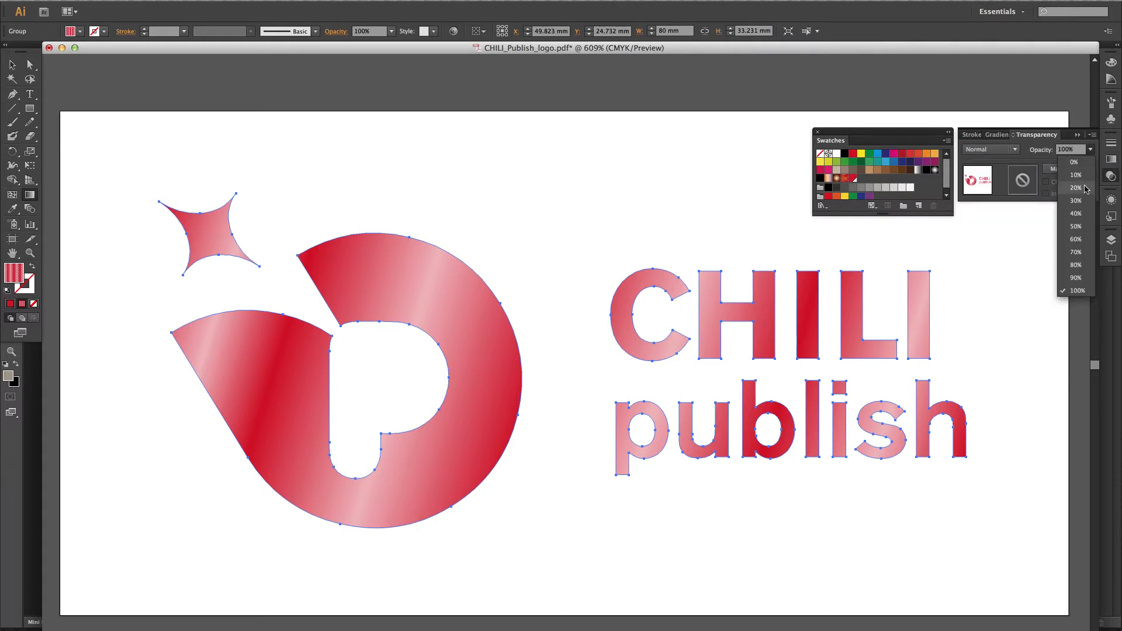
{"action": "left_click", "coordinate": [1077, 226]}
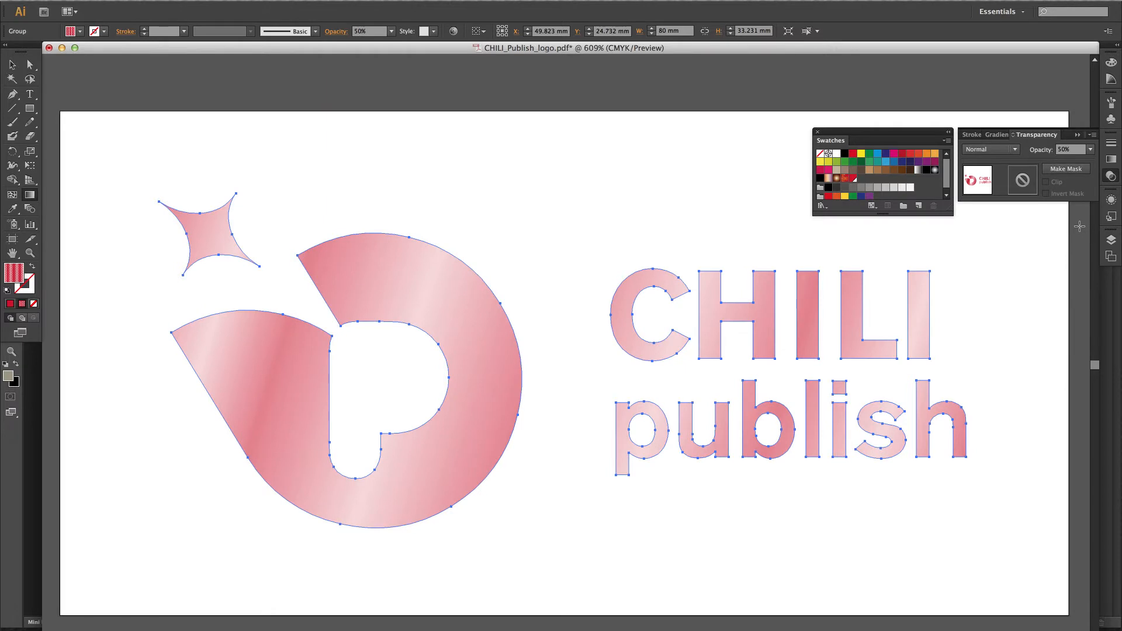
Save the gradient logo as CHILI_Publish_logo_grad.pdf in the Watermarks folder with the Illustrator Default PDF preset, and close the document
{"action": "left_click", "coordinate": [12, 65]}
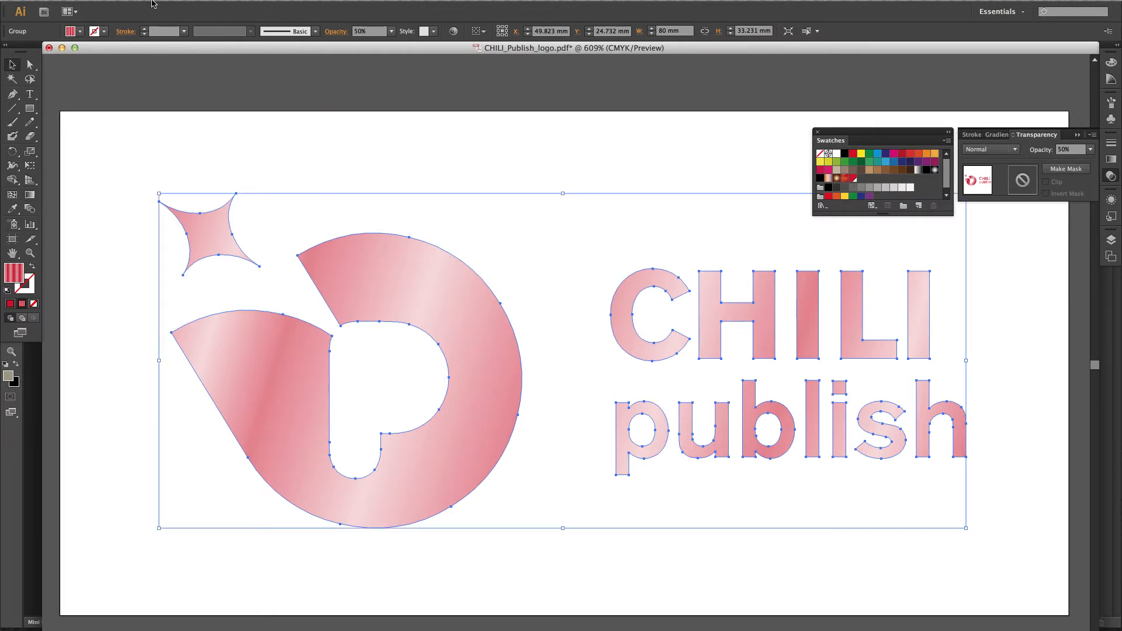
{"action": "left_click", "coordinate": [92, 0]}
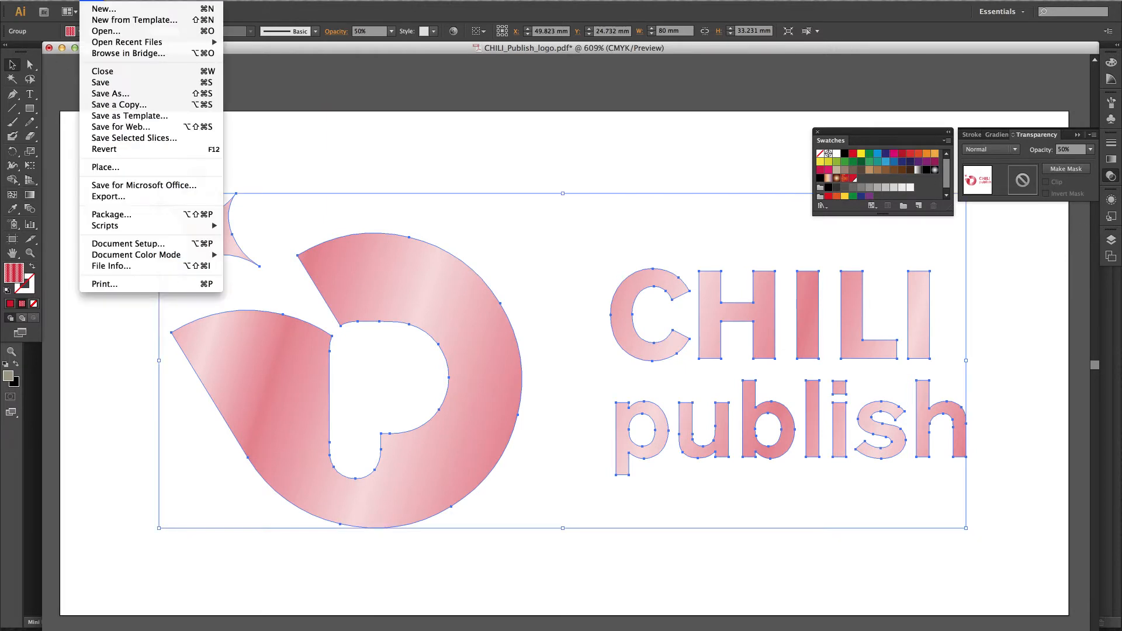
{"action": "left_click", "coordinate": [114, 95]}
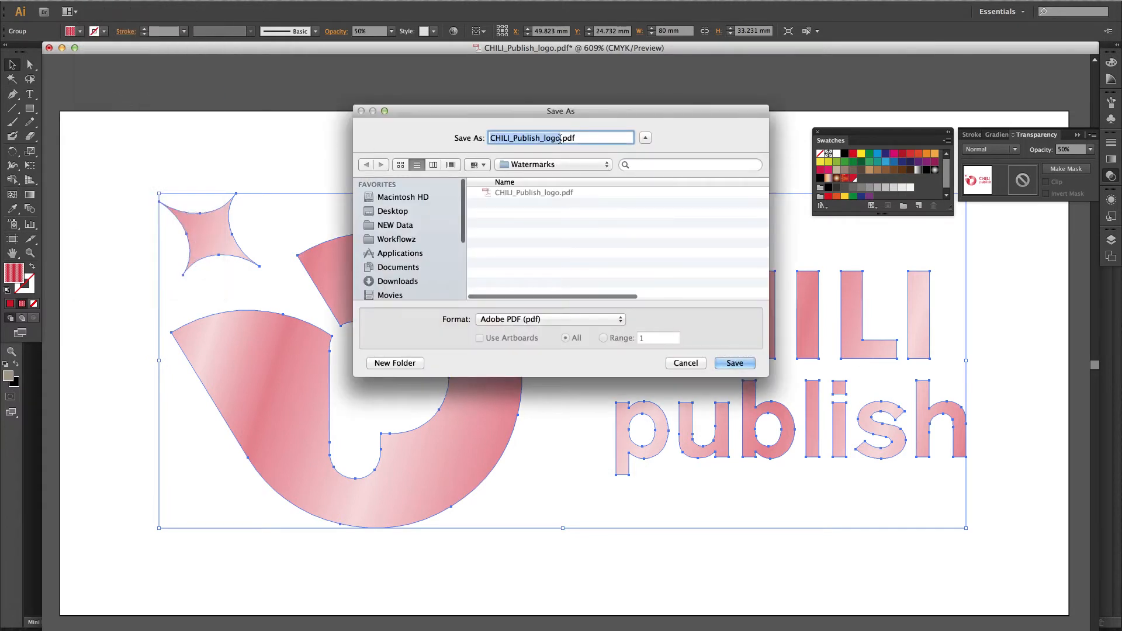
{"action": "left_click", "coordinate": [559, 139]}
{"action": "type", "text": "_g"}
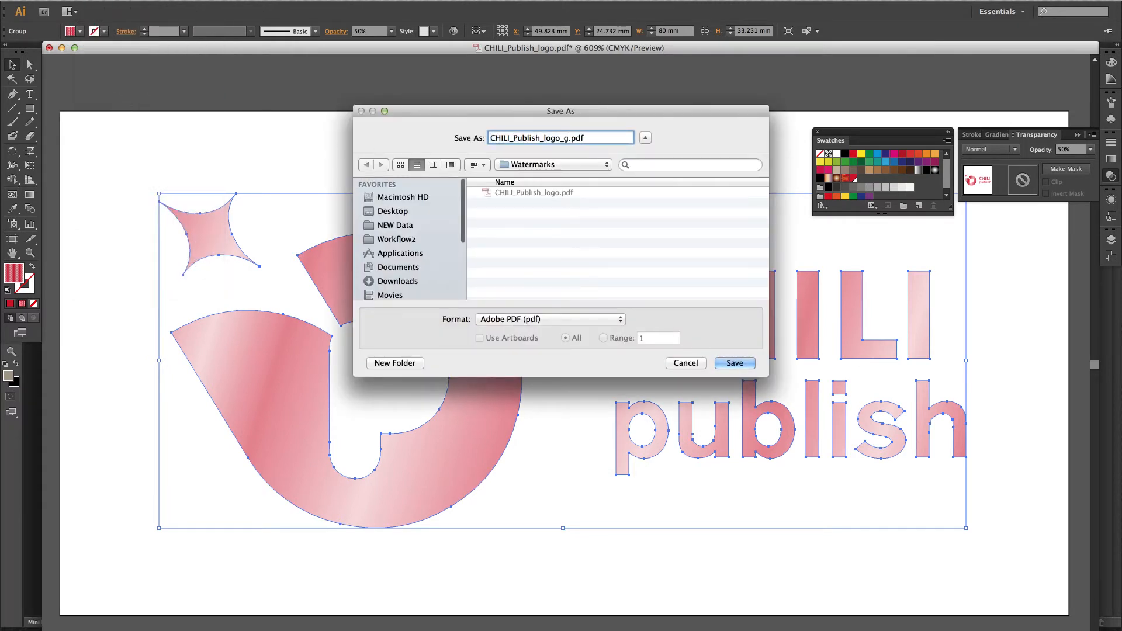
{"action": "type", "text": "rad"}
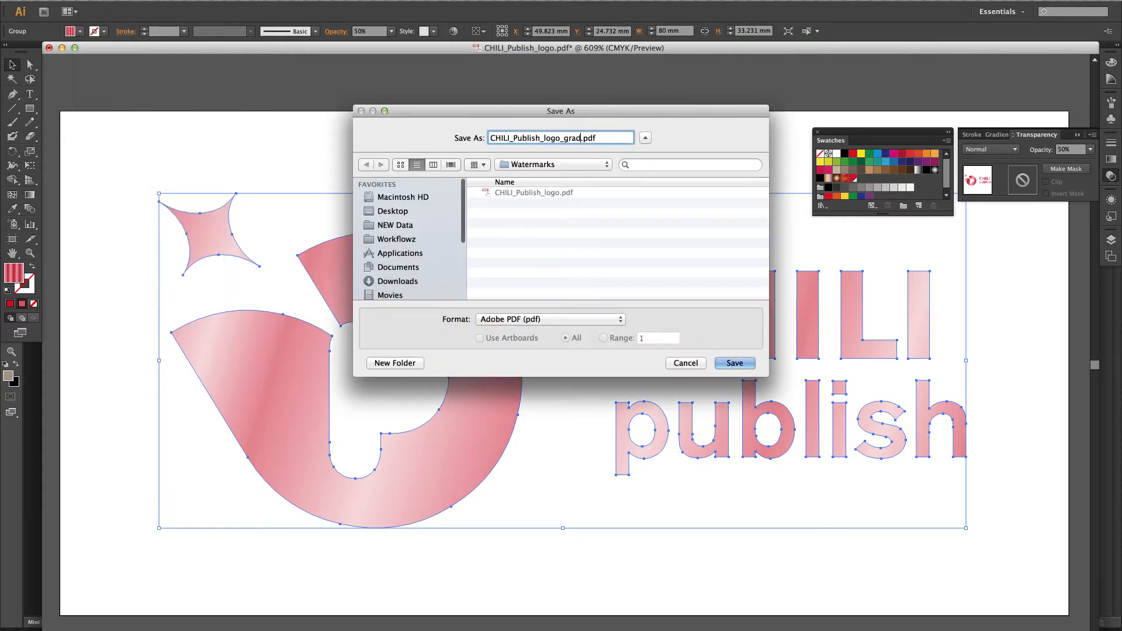
{"action": "left_click", "coordinate": [742, 365]}
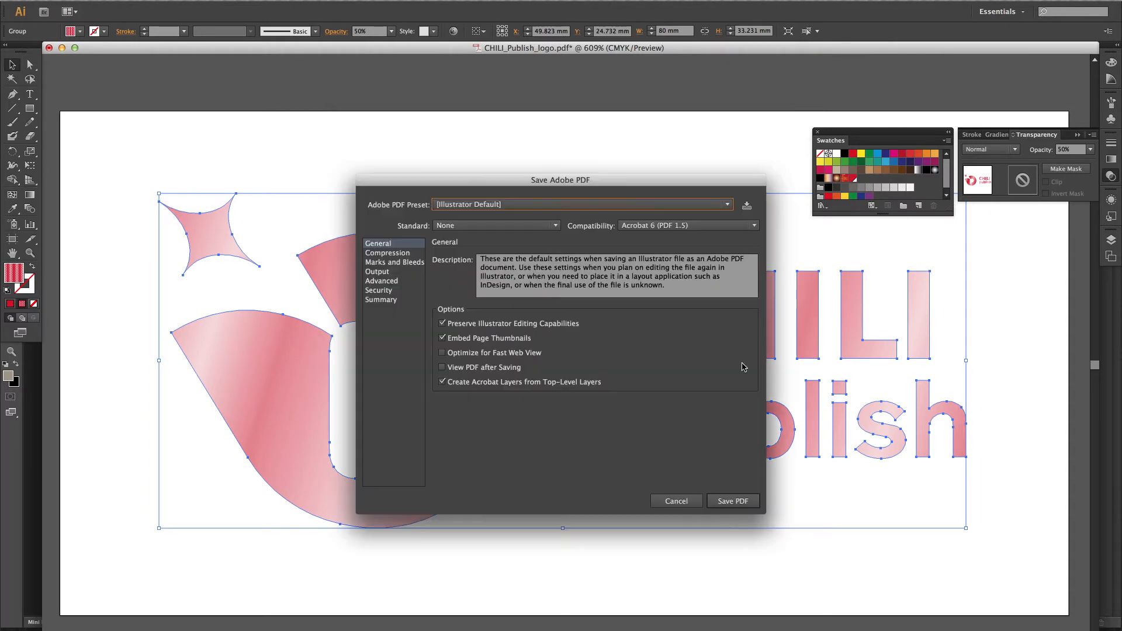
{"action": "left_click", "coordinate": [732, 500]}
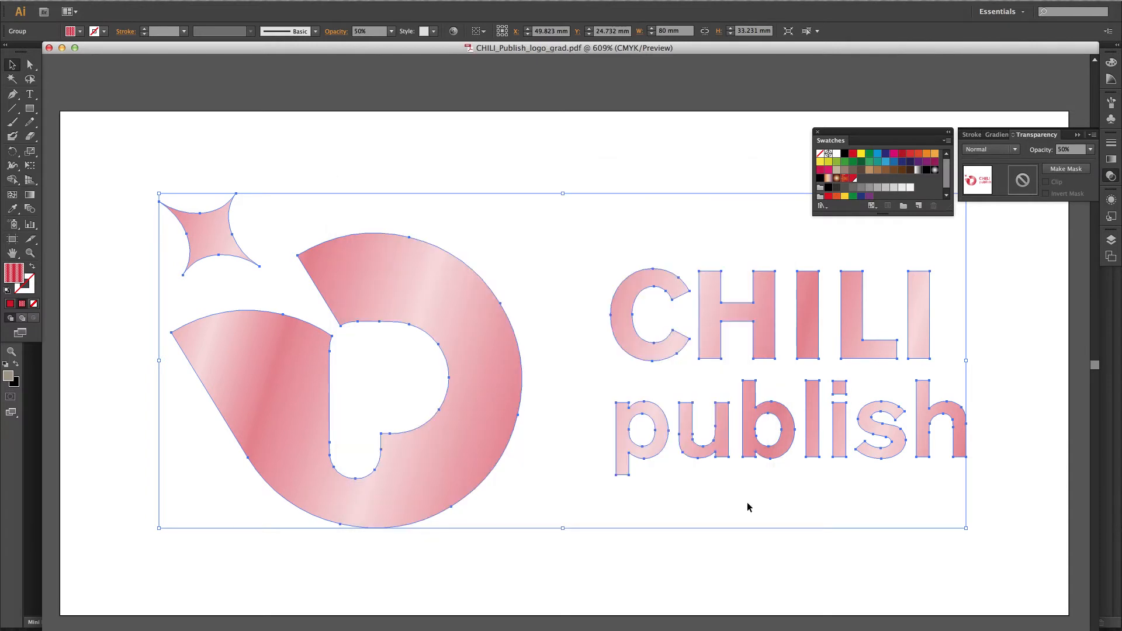
{"action": "key", "text": "super+w"}
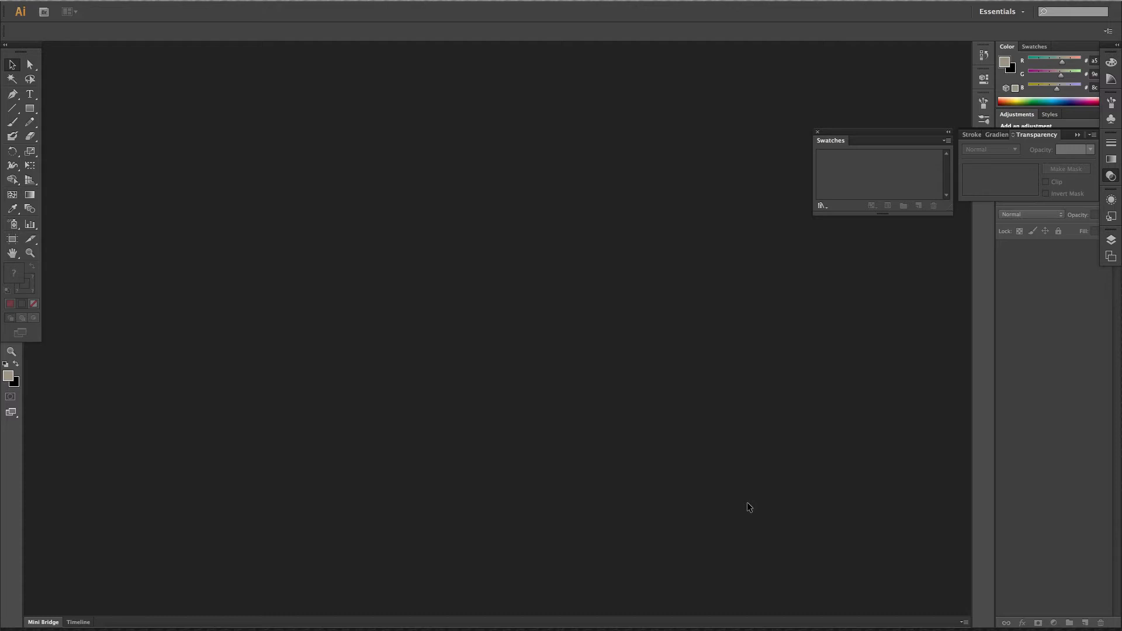
Switch to Photoshop and open CHILI_Publish_logo.ai, importing it with a height of 7 cm at 150 pixels/inch in RGB Color
{"action": "key", "text": "super+Tab"}
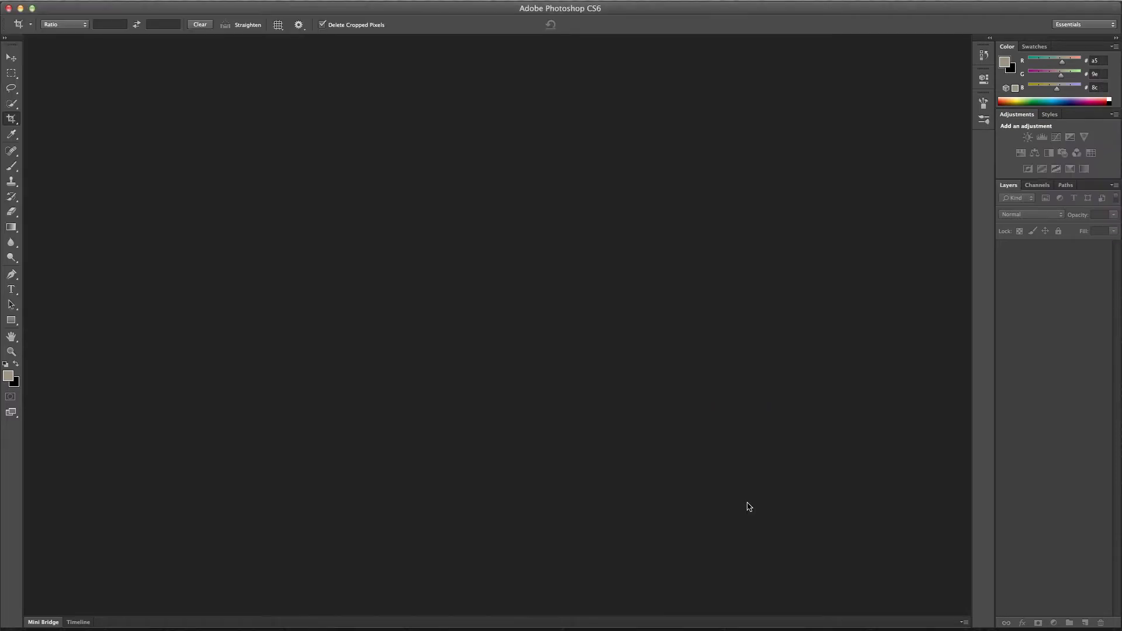
{"action": "key", "text": "super+o"}
{"action": "left_click", "coordinate": [395, 295]}
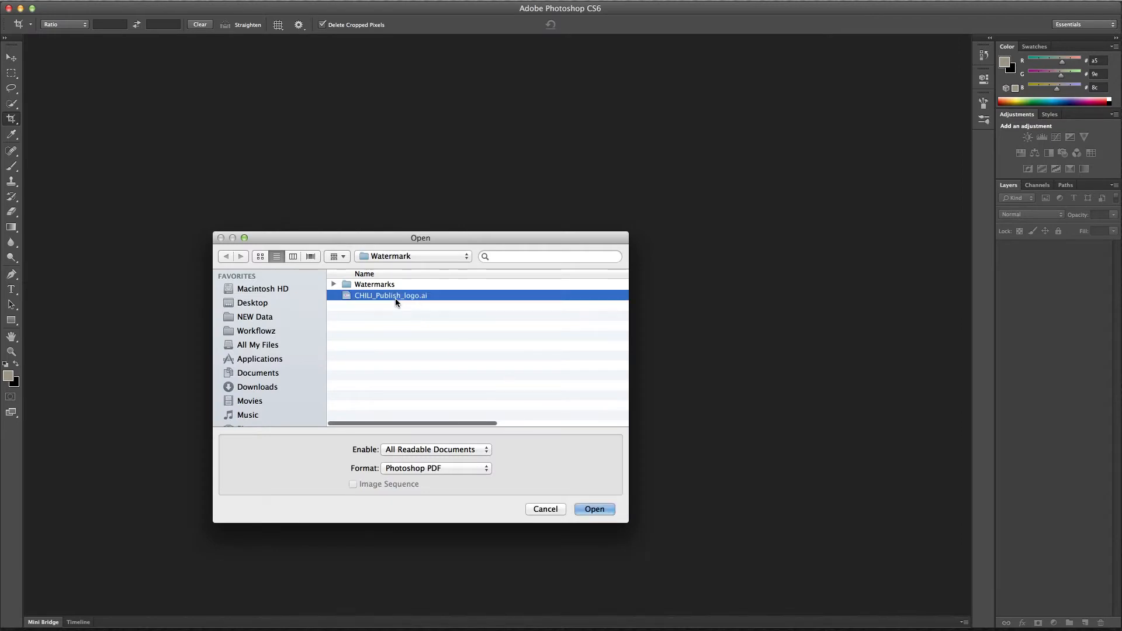
{"action": "left_click", "coordinate": [594, 510]}
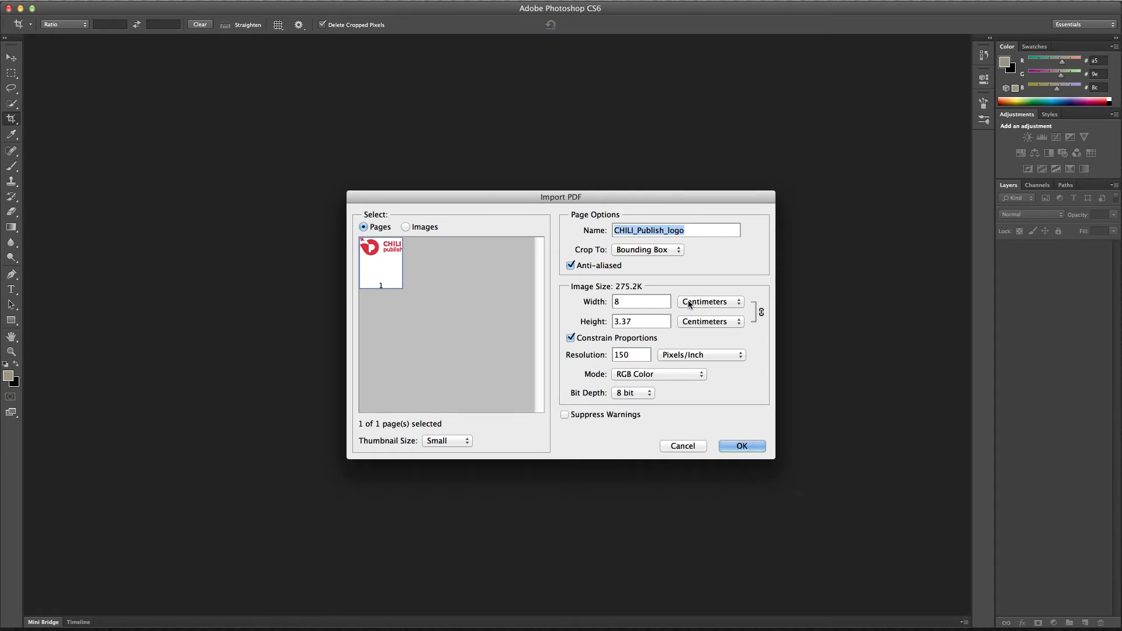
{"action": "double_click", "coordinate": [642, 322]}
{"action": "type", "text": "7"}
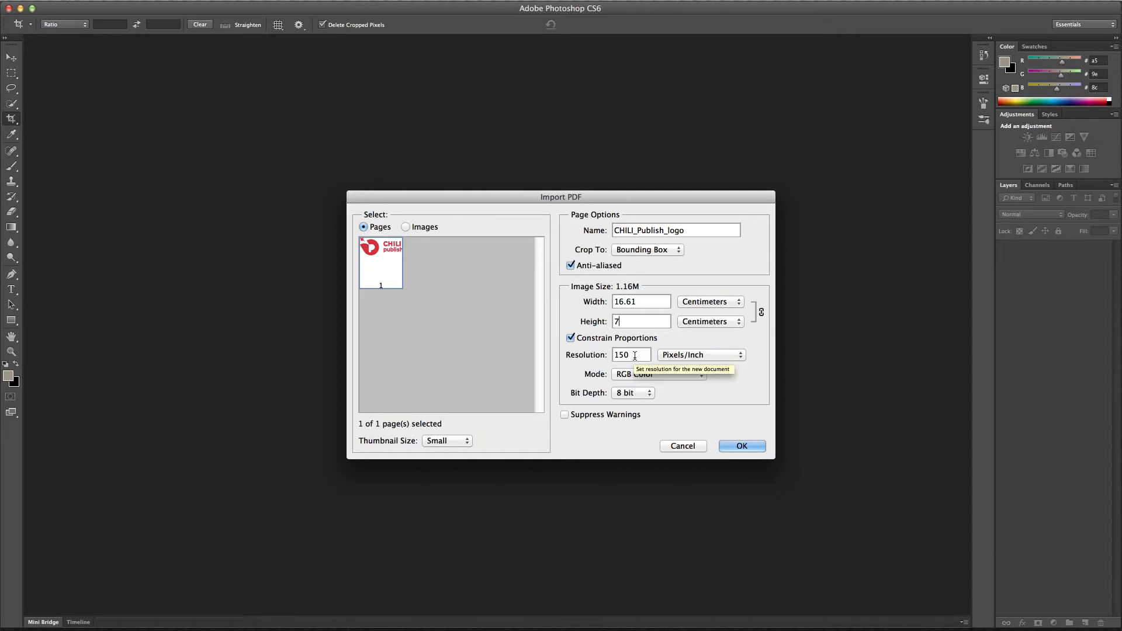
{"action": "left_click", "coordinate": [741, 446]}
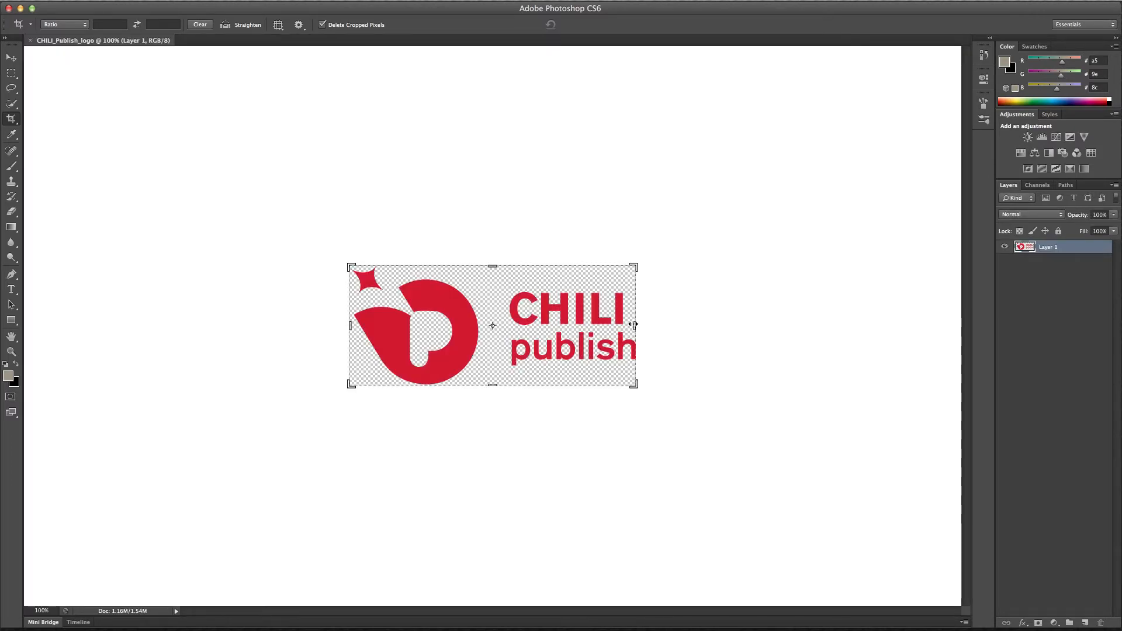
Crop the image to the star and round P symbol, cutting off the CHILI publish text
{"action": "left_click_drag", "start_coordinate": [634, 324], "coordinate": [558, 323]}
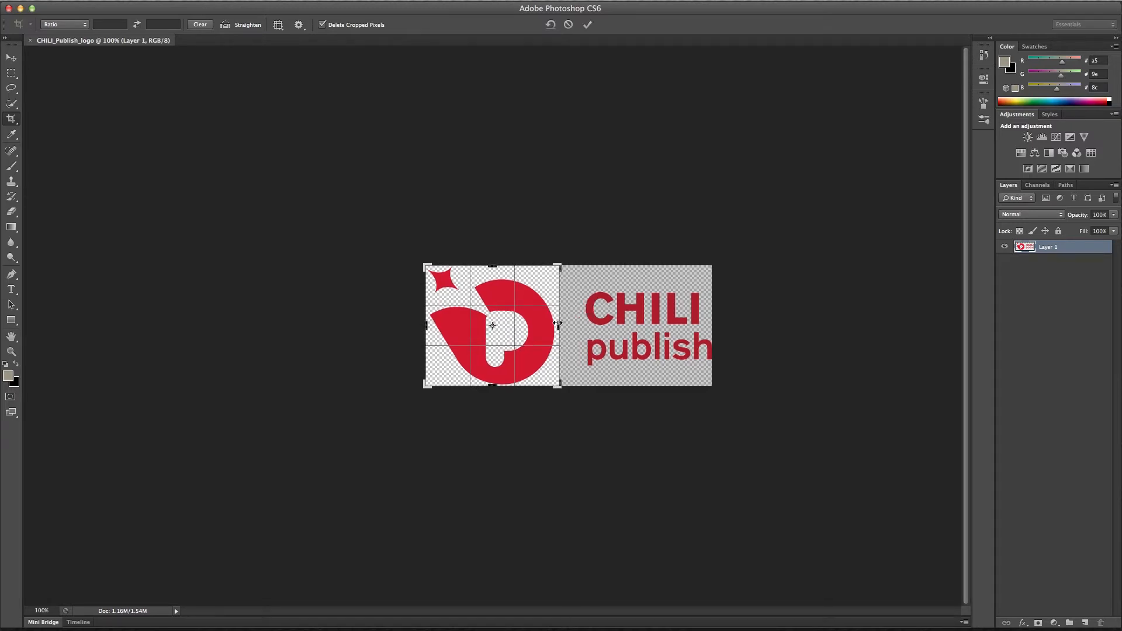
{"action": "key", "text": "Return"}
{"action": "key", "text": "super+0"}
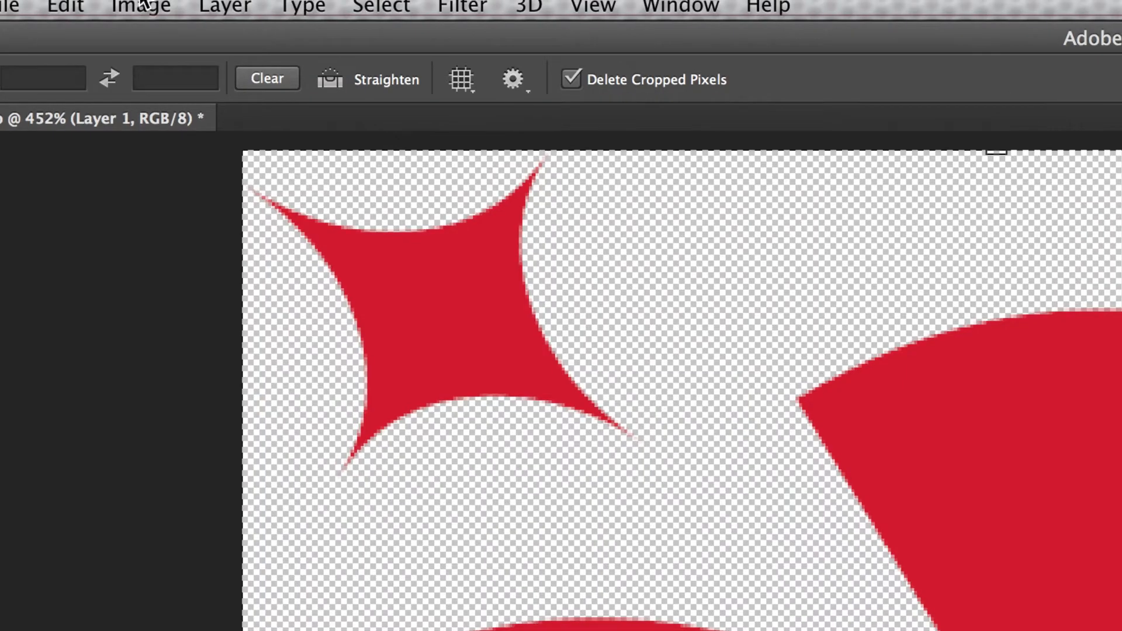
Enlarge the canvas to 9 × 9 cm around the symbol
{"action": "left_click", "coordinate": [150, 0]}
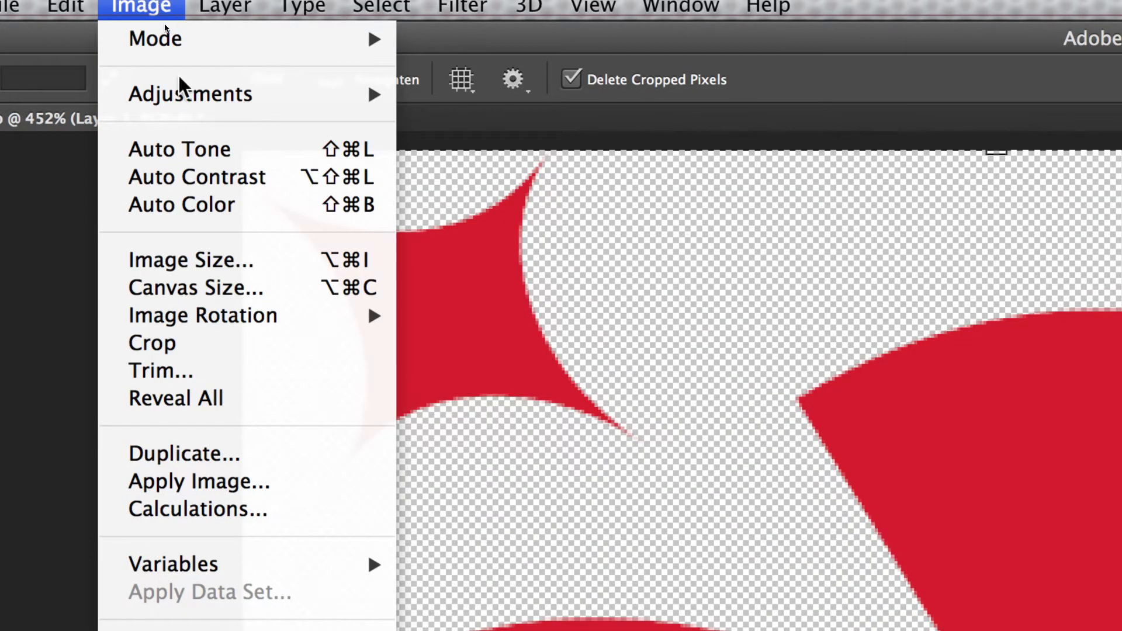
{"action": "left_click", "coordinate": [238, 287]}
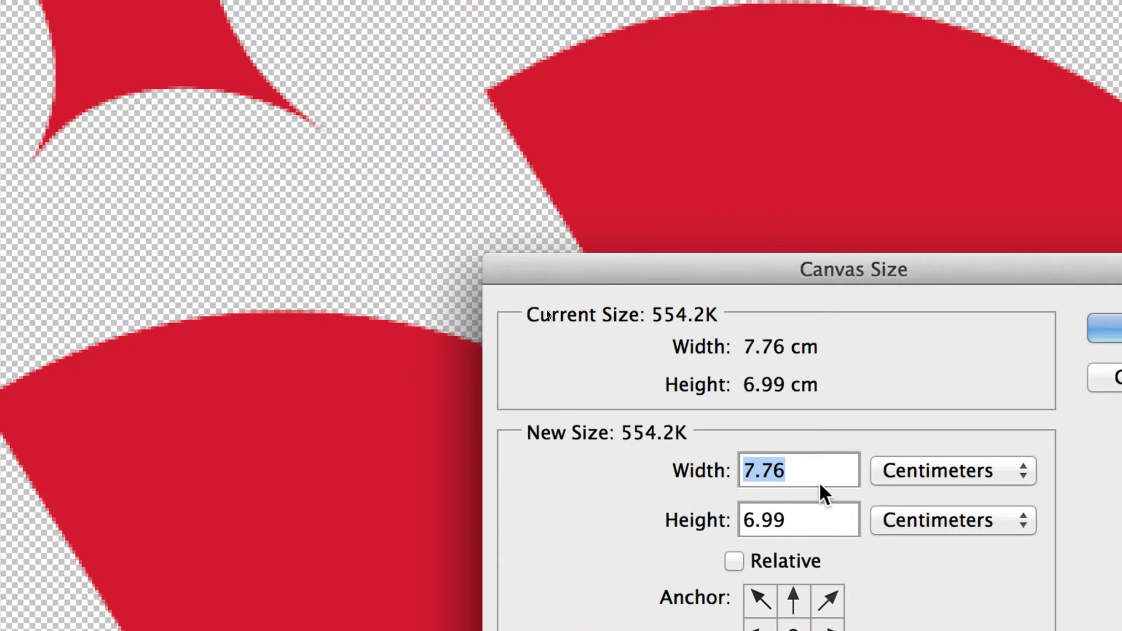
{"action": "left_click_drag", "start_coordinate": [823, 470], "coordinate": [691, 467]}
{"action": "type", "text": "9"}
{"action": "key", "text": "Tab"}
{"action": "type", "text": "9"}
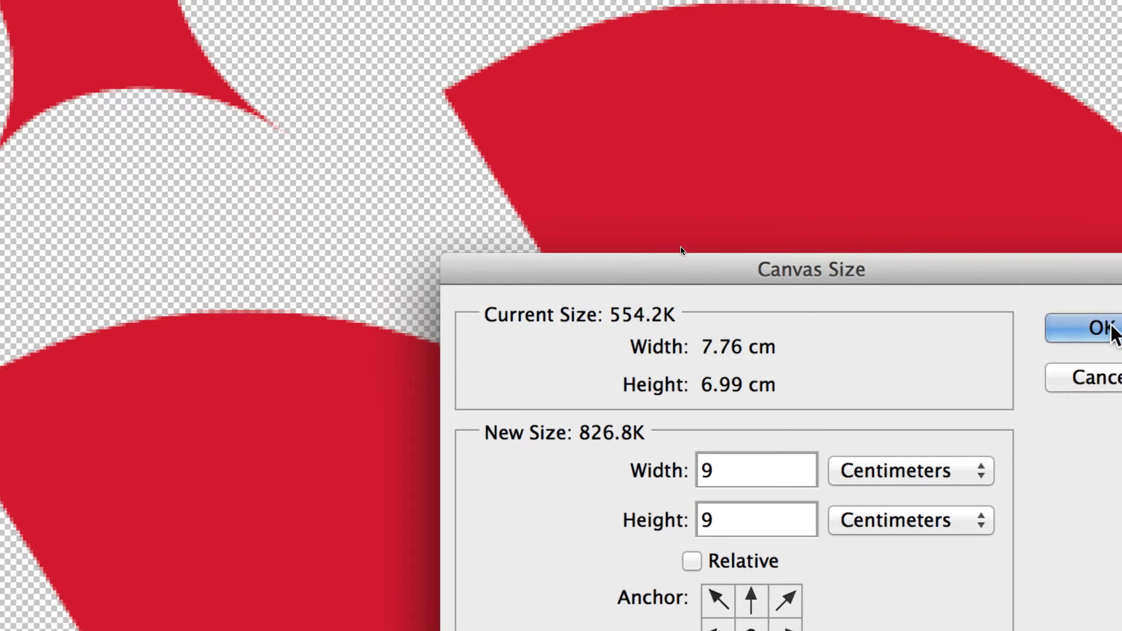
{"action": "left_click", "coordinate": [1110, 327]}
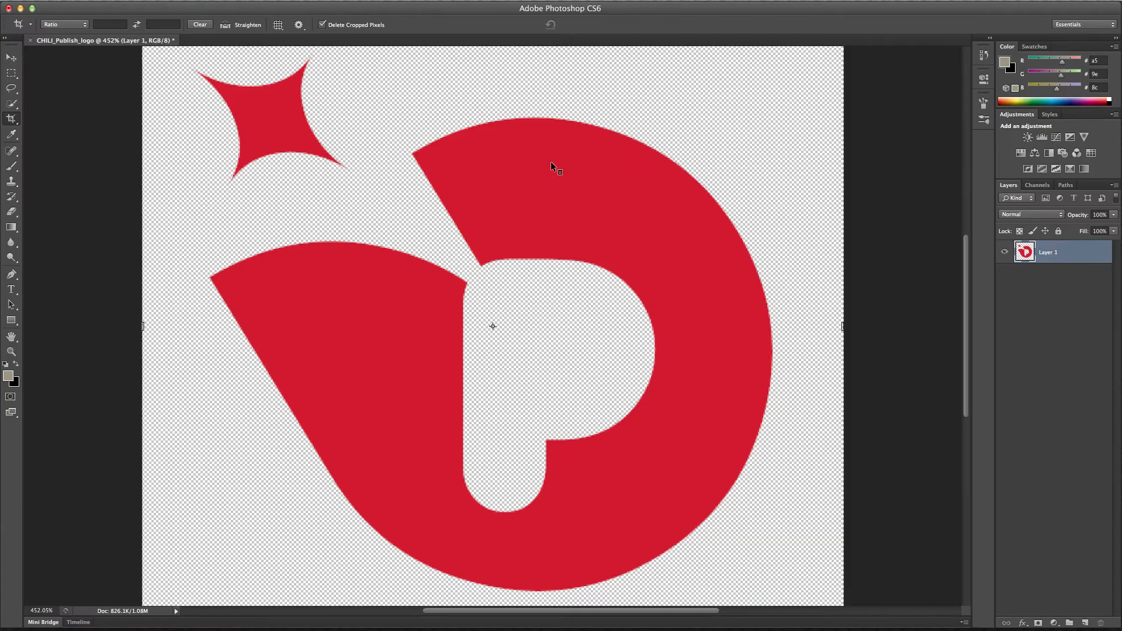
{"action": "key", "text": "super+0"}
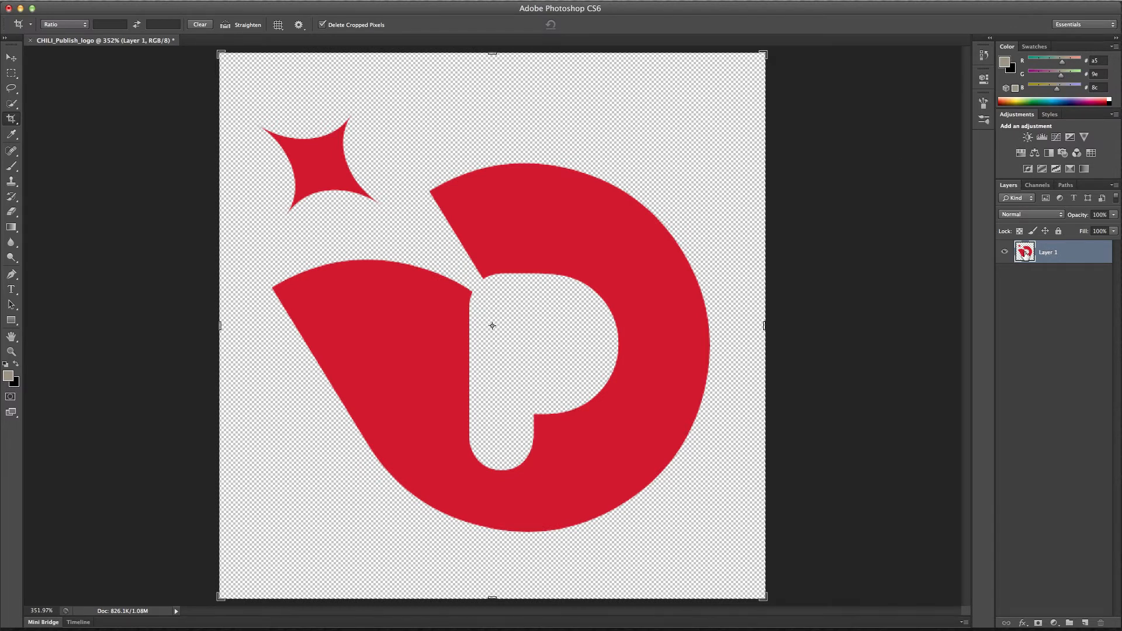
Duplicate the logo layer and hide the original Layer 1
{"action": "left_click_drag", "start_coordinate": [1025, 253], "coordinate": [1086, 621]}
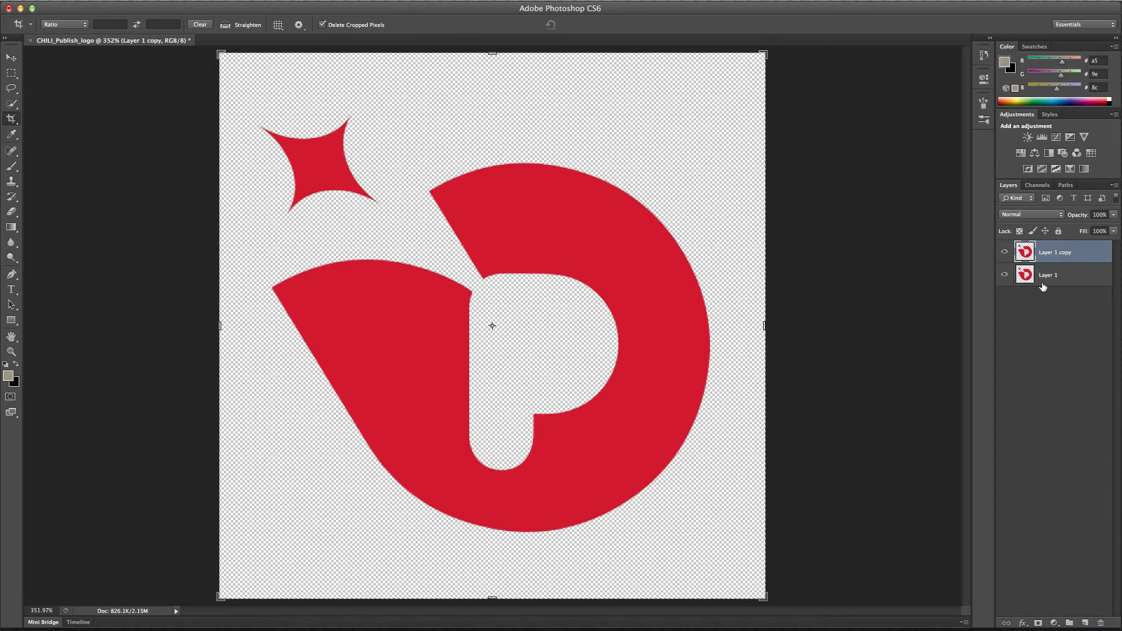
{"action": "left_click", "coordinate": [1004, 274]}
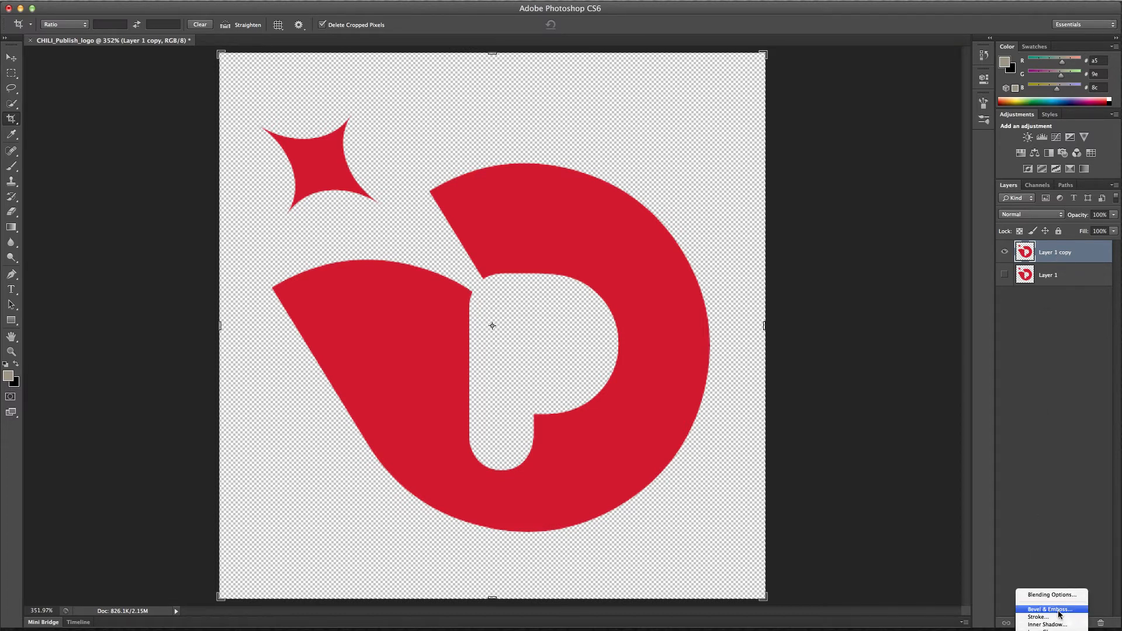
Apply an Outer Bevel to the layer copy with size 13 px, soften 1 px and shadow opacity 50%
{"action": "left_click", "coordinate": [1050, 609]}
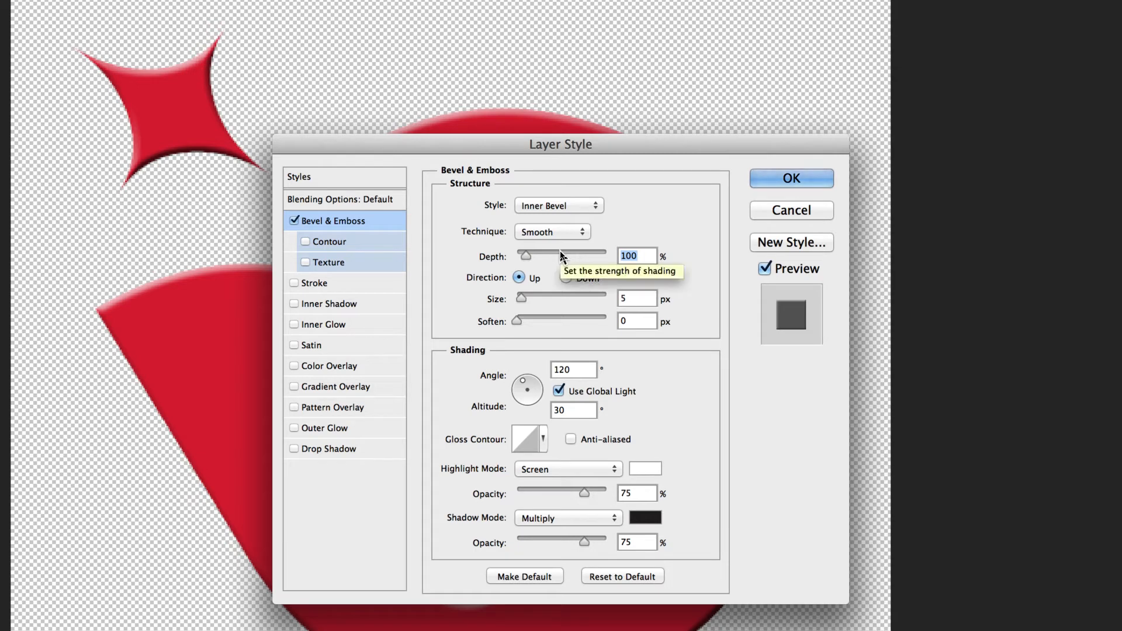
{"action": "left_click", "coordinate": [564, 206]}
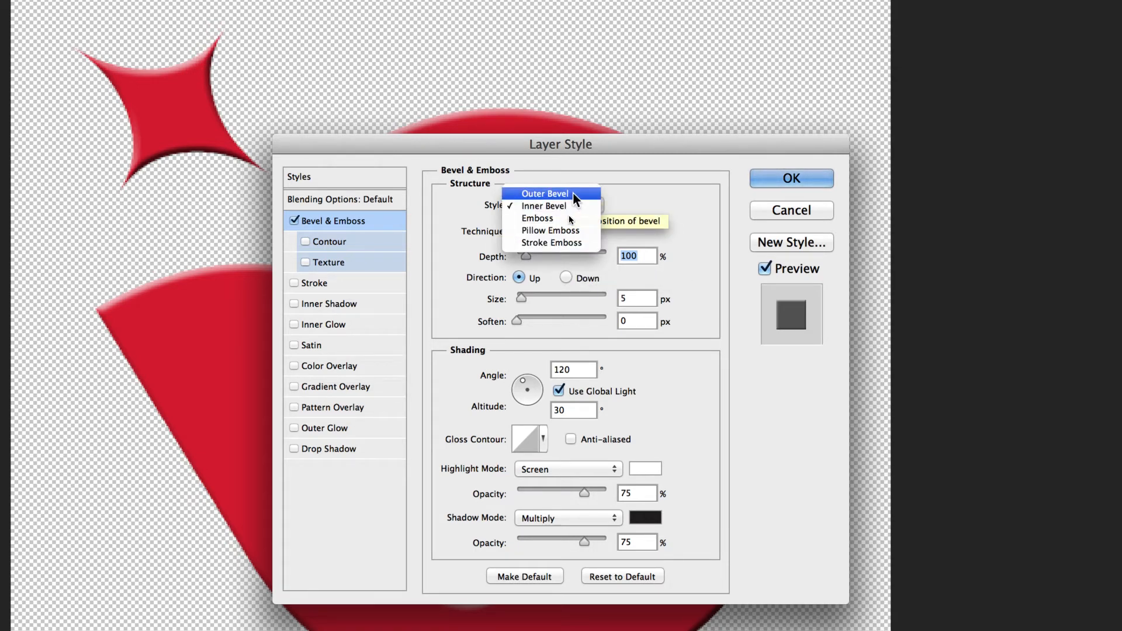
{"action": "left_click", "coordinate": [572, 194]}
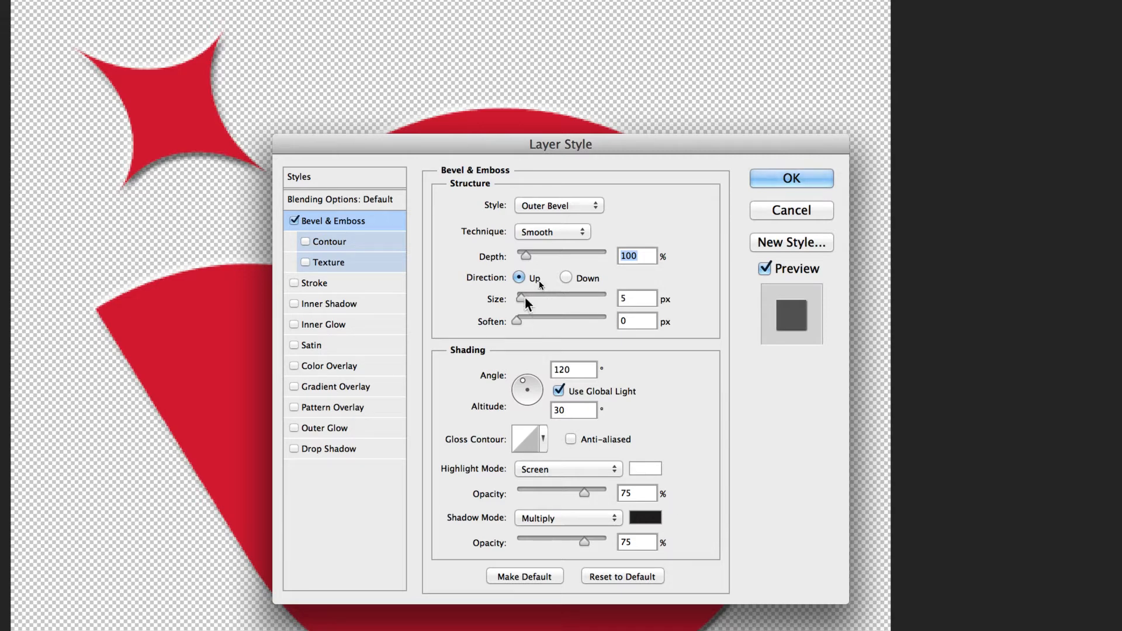
{"action": "left_click_drag", "start_coordinate": [520, 297], "coordinate": [526, 297]}
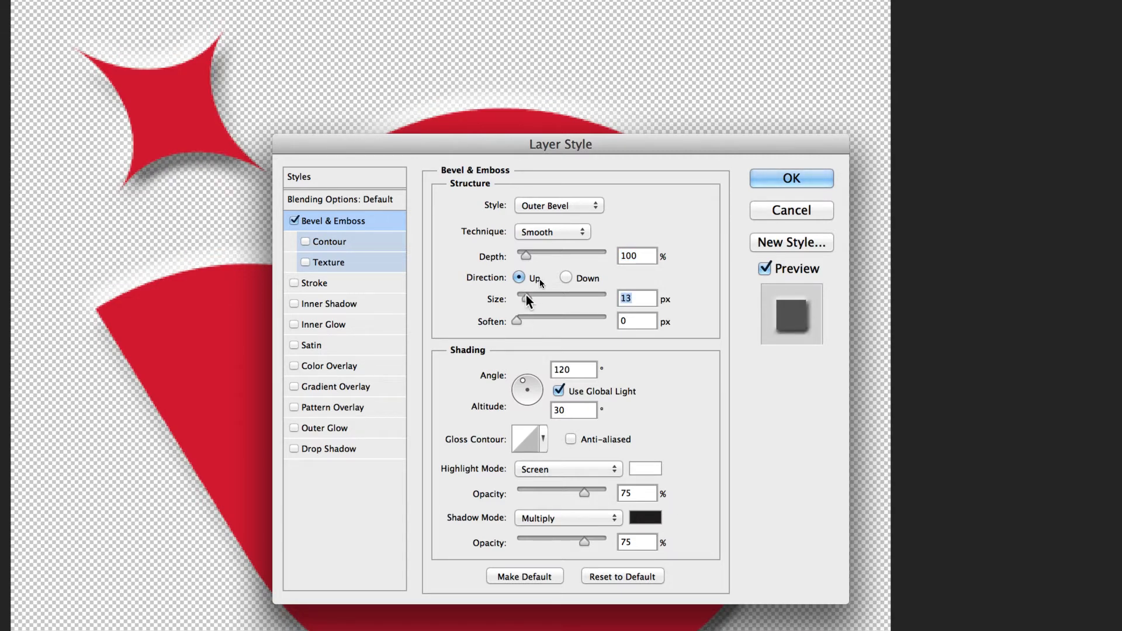
{"action": "left_click", "coordinate": [519, 318]}
{"action": "left_click_drag", "start_coordinate": [584, 539], "coordinate": [559, 538]}
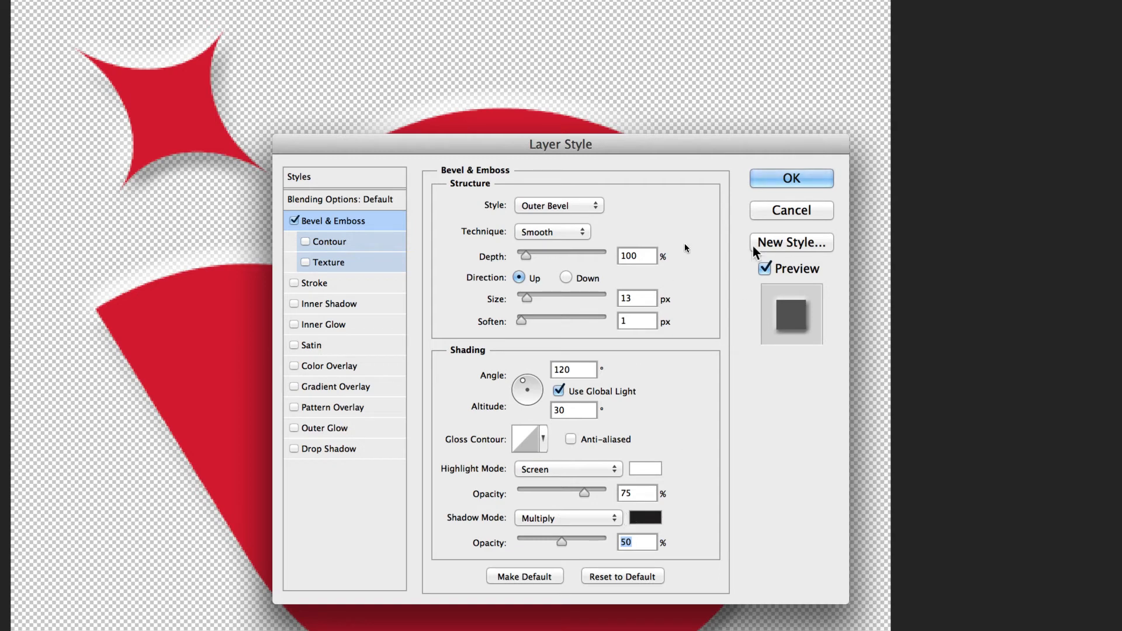
{"action": "left_click", "coordinate": [790, 178]}
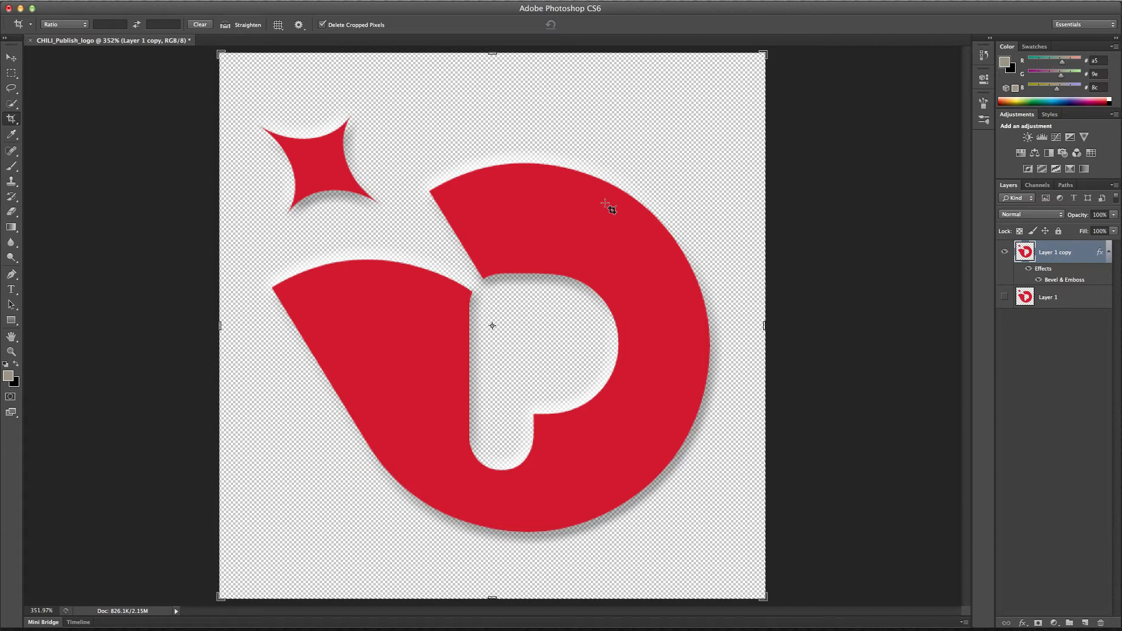
Flatten the bevel effect into pixels by merging the bevelled copy with a new empty layer
{"action": "left_click", "coordinate": [1084, 624]}
{"action": "left_click", "coordinate": [1029, 270], "text": "shift"}
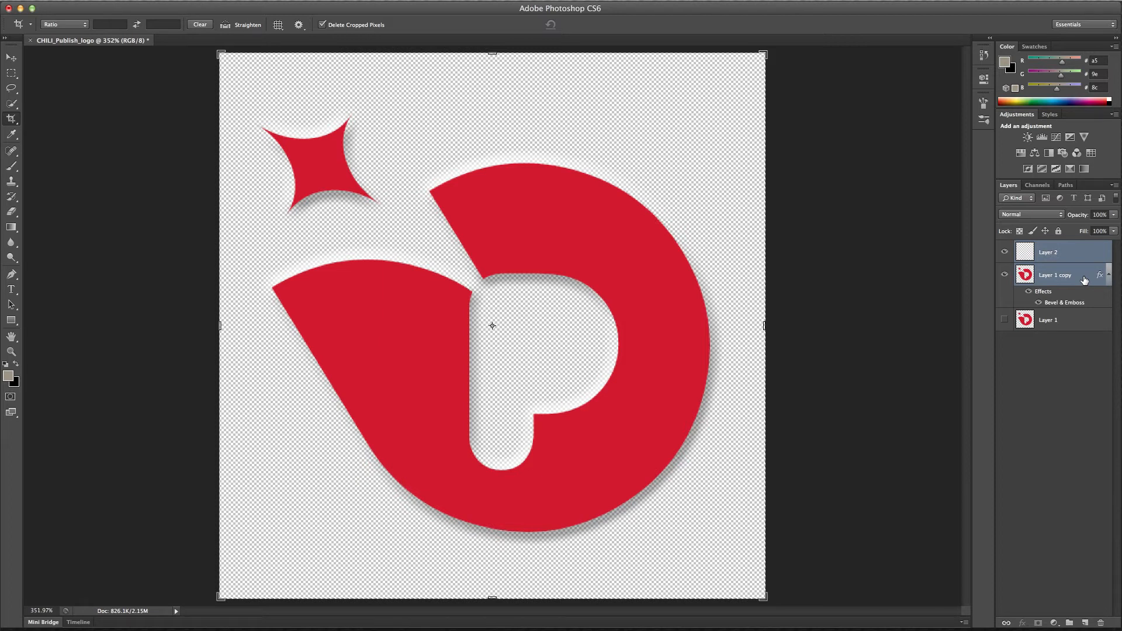
{"action": "key", "text": "super+e"}
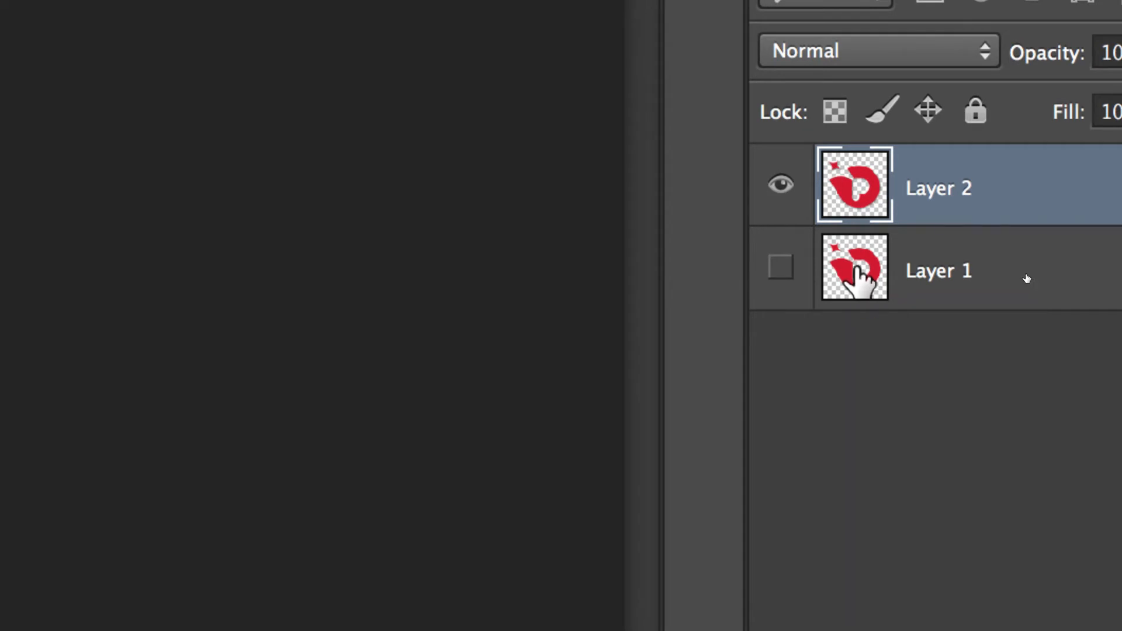
Mask the merged layer with the outline of Layer 1 and invert the mask, keeping only the bevel around the symbol
{"action": "left_click", "coordinate": [854, 267], "text": "ctrl"}
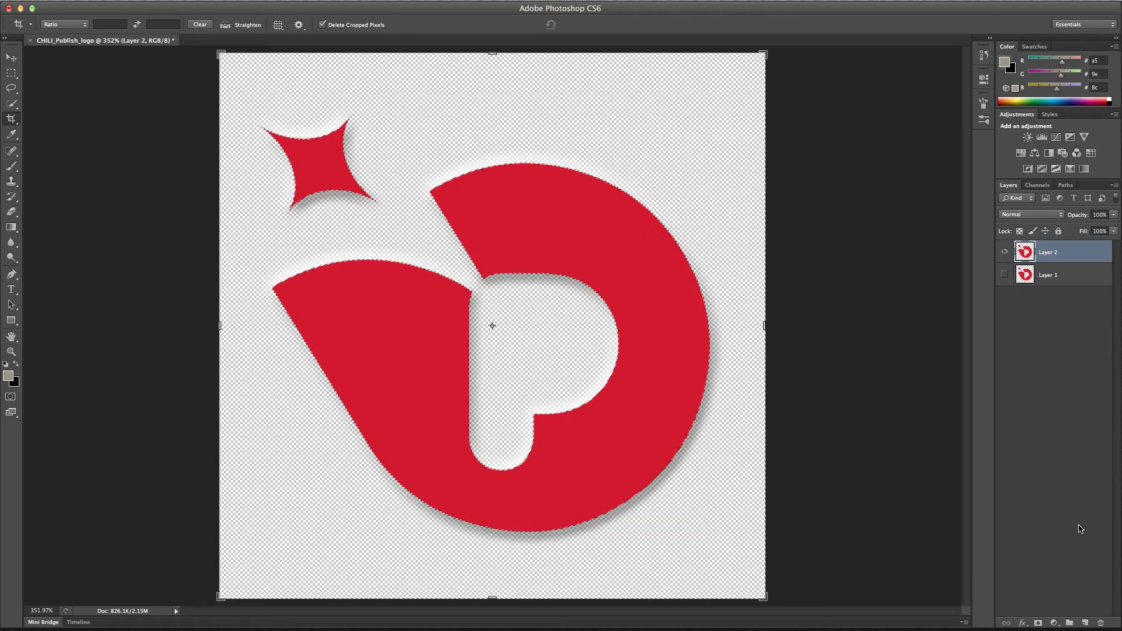
{"action": "left_click", "coordinate": [1017, 630]}
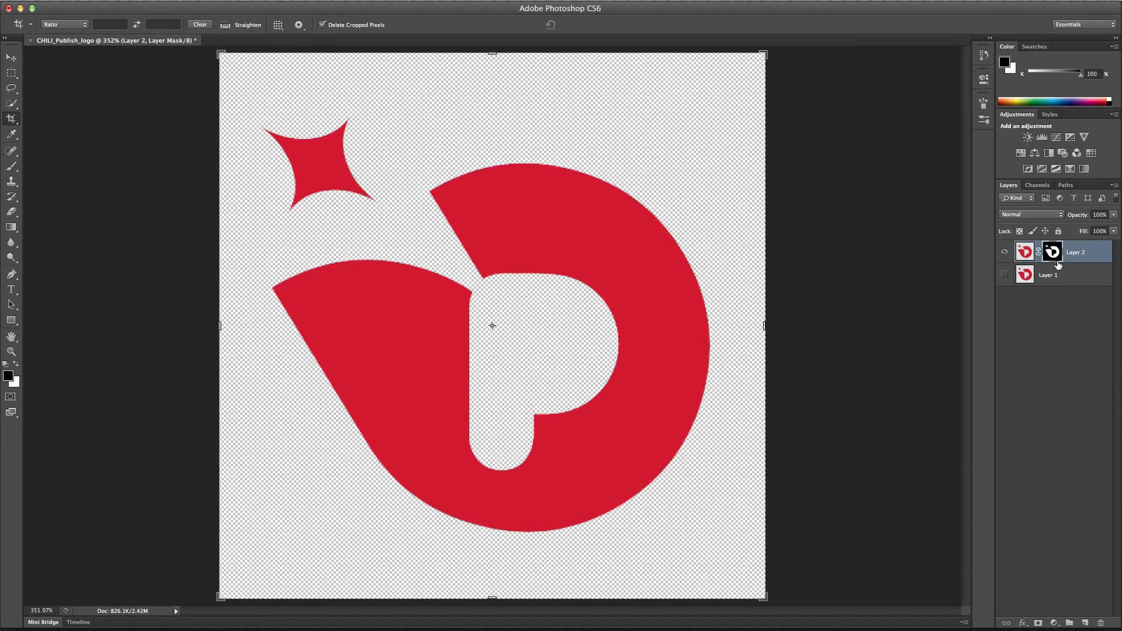
{"action": "key", "text": "super+i"}
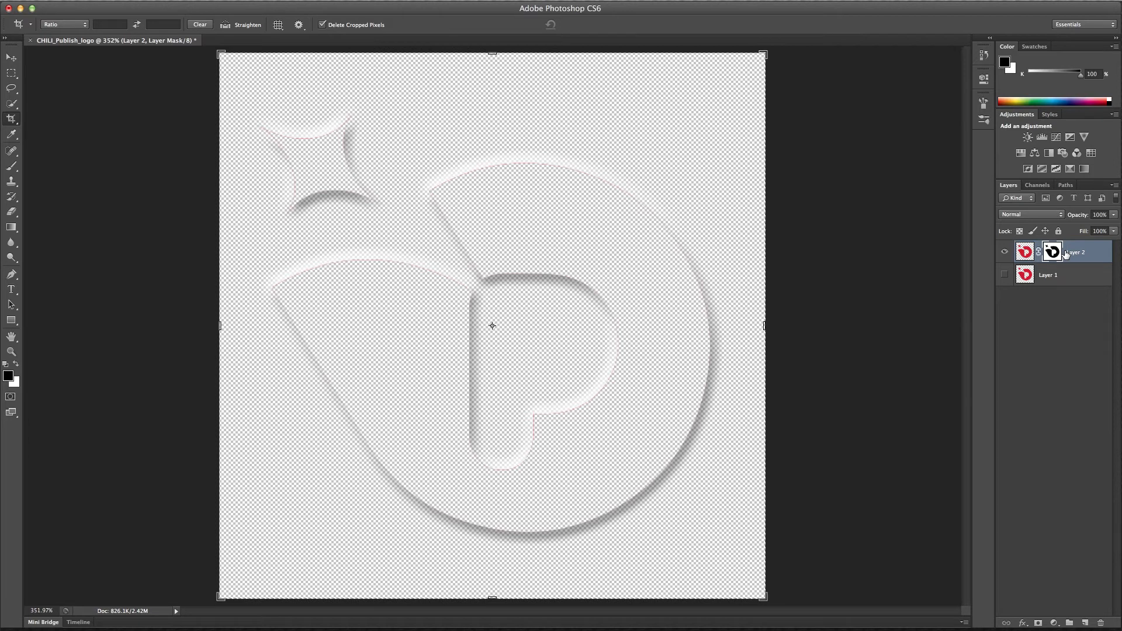
Select the original Layer 1 and make it visible beneath the masked bevel layer
{"action": "left_click", "coordinate": [1026, 279]}
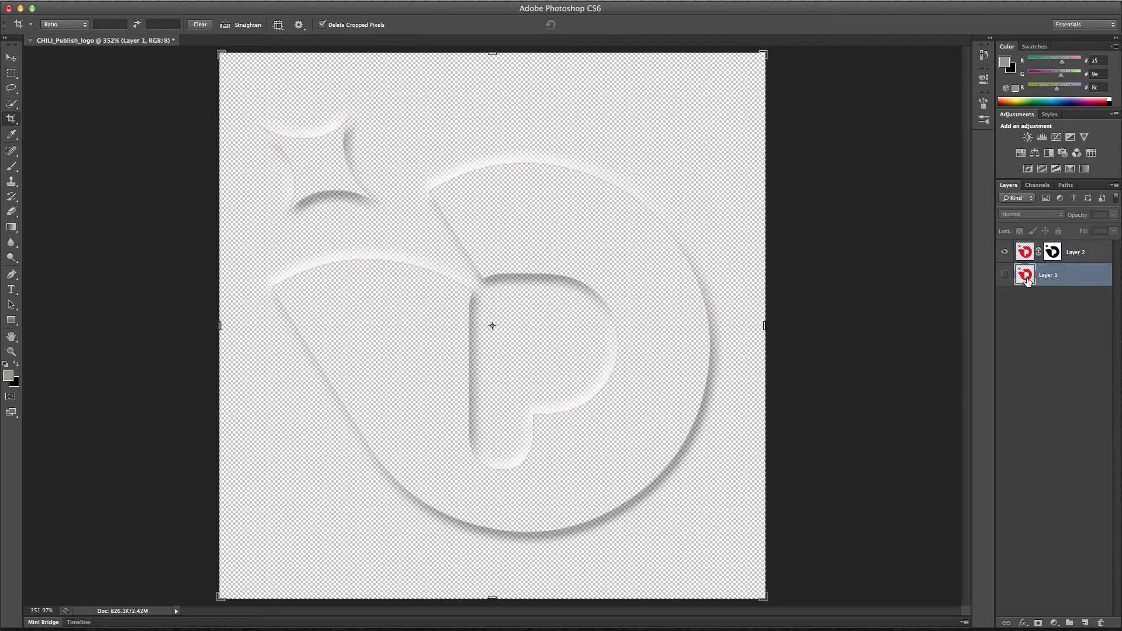
{"action": "left_click", "coordinate": [1005, 274]}
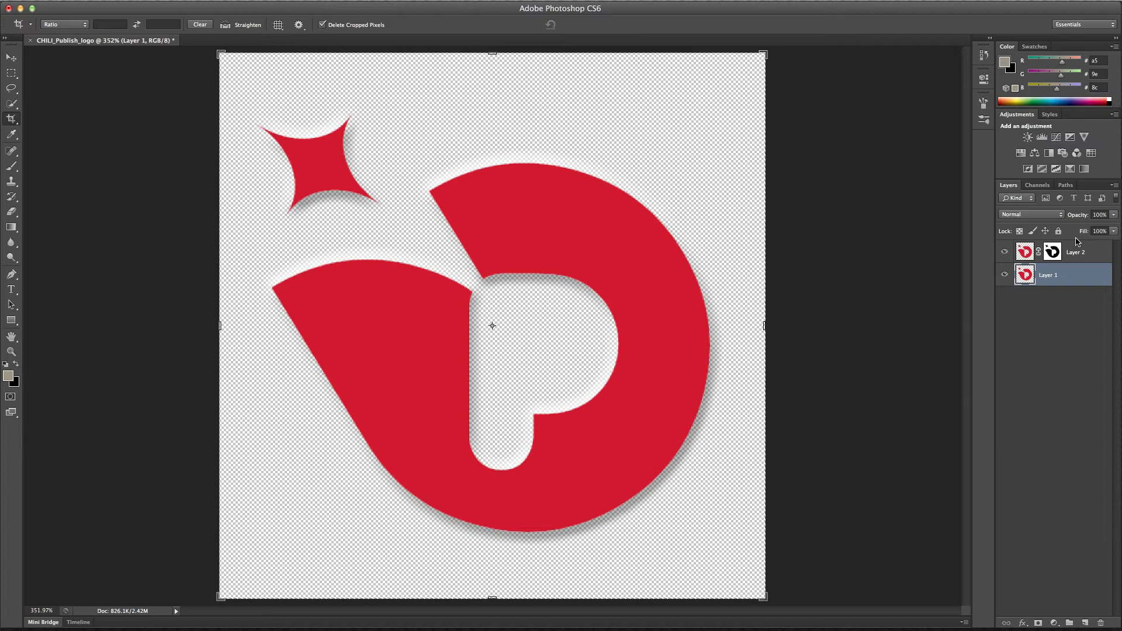
Lower the opacity of Layer 1 to 30%
{"action": "key", "text": "3"}
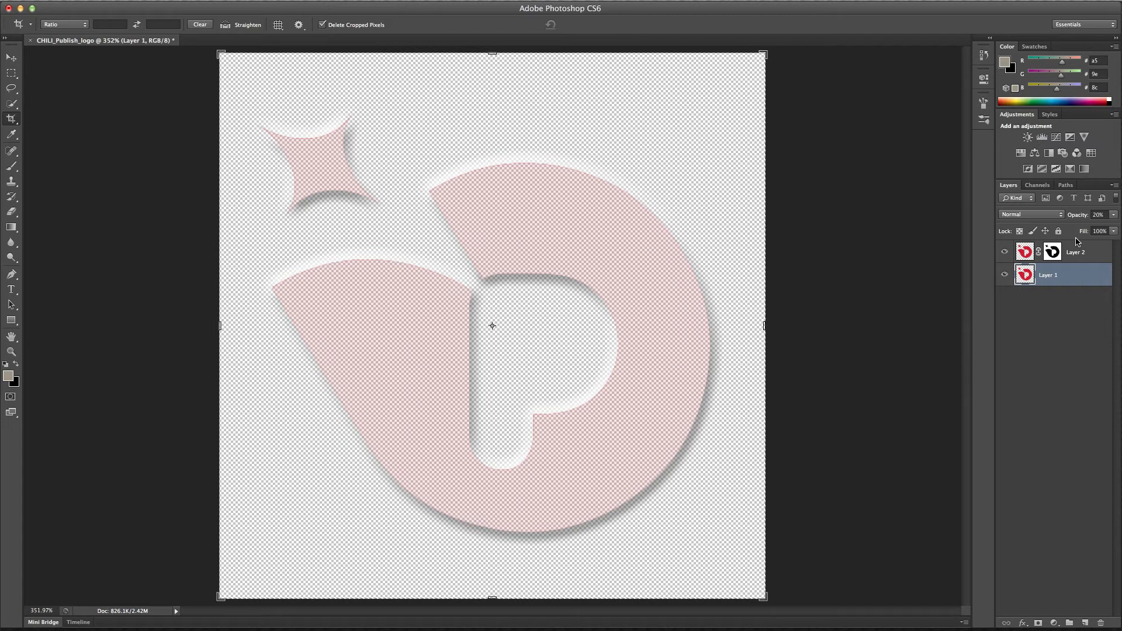
{"action": "key", "text": "3"}
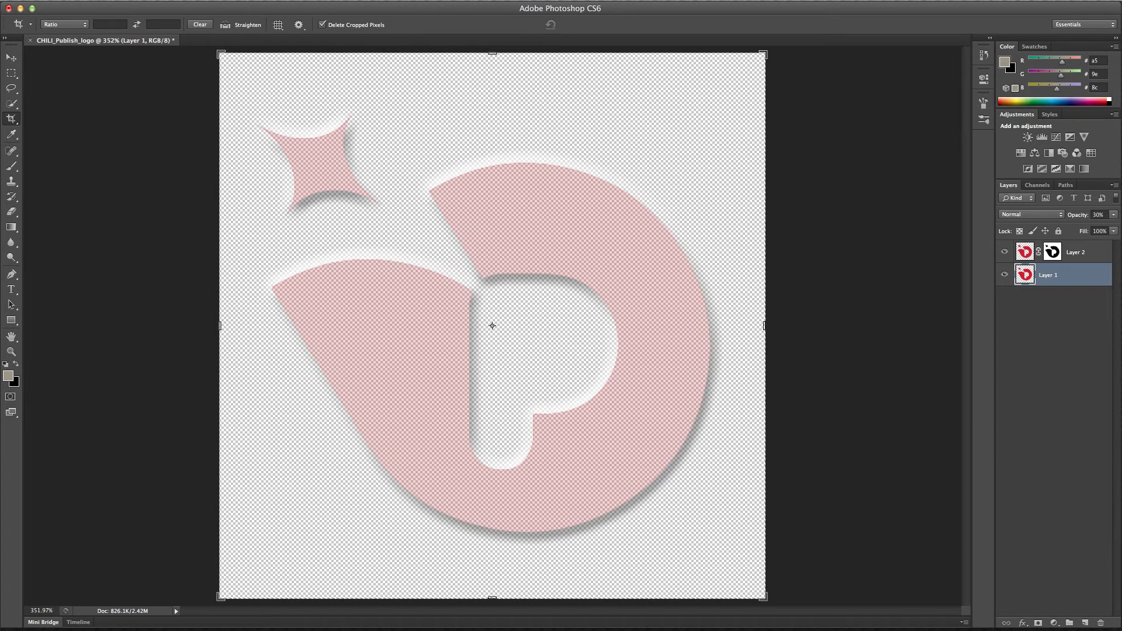
Save the bevelled symbol as the Photoshop PDF CHILI_Publish_icon.pdf in the Watermarks folder, using the High Quality Print preset
{"action": "left_click", "coordinate": [93, 0]}
{"action": "left_click", "coordinate": [117, 133]}
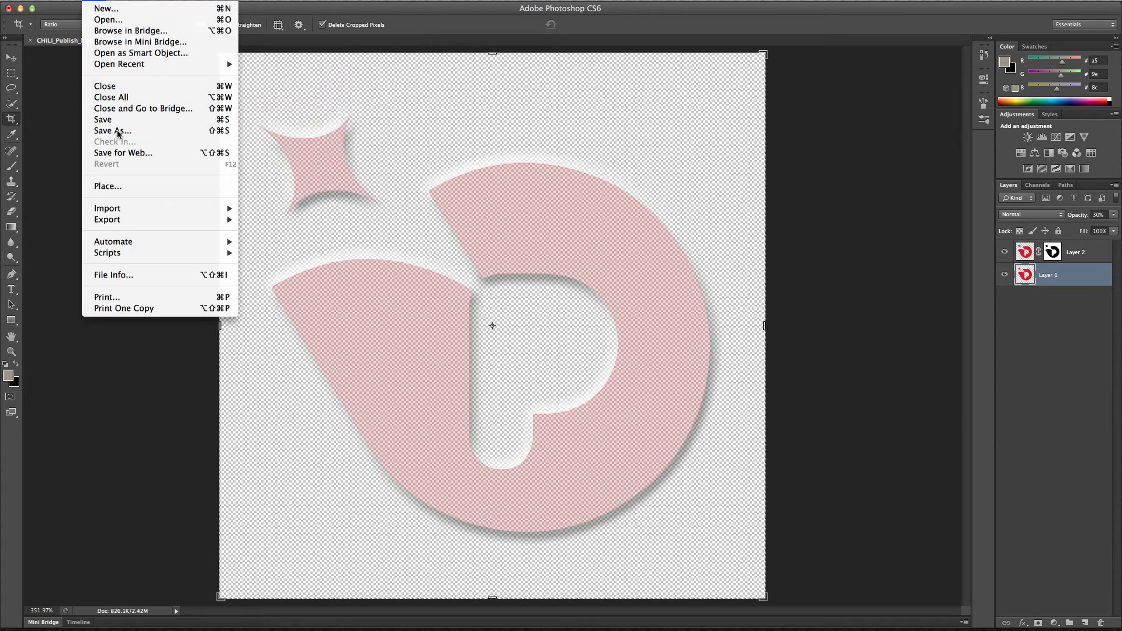
{"action": "left_click", "coordinate": [422, 254]}
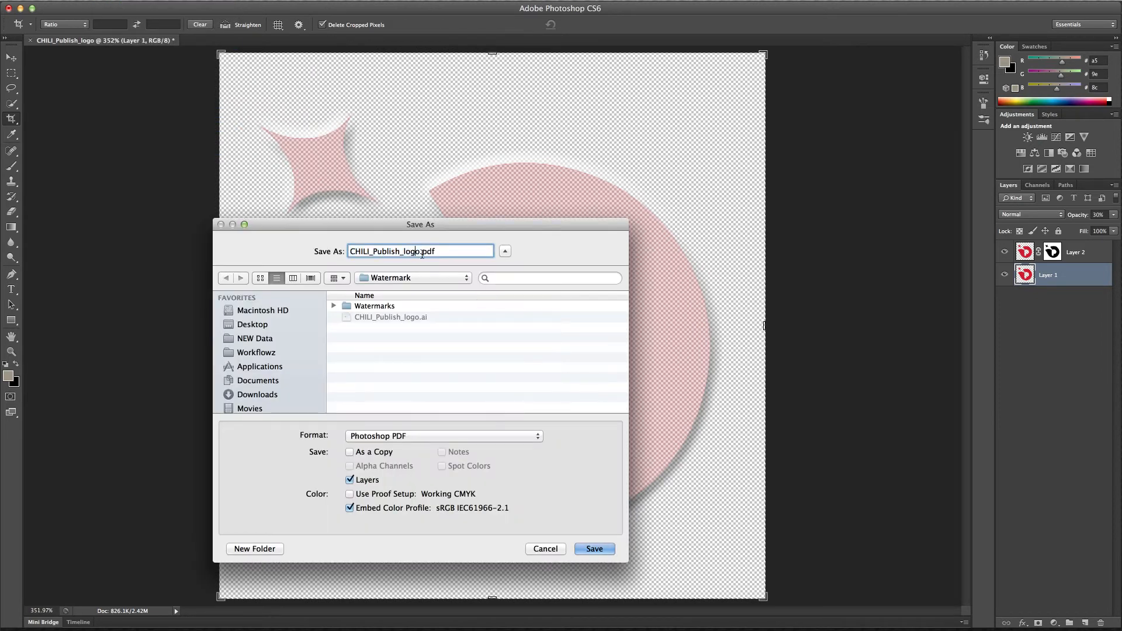
{"action": "left_click_drag", "start_coordinate": [422, 253], "coordinate": [403, 251]}
{"action": "type", "text": "icon"}
{"action": "left_click", "coordinate": [373, 307]}
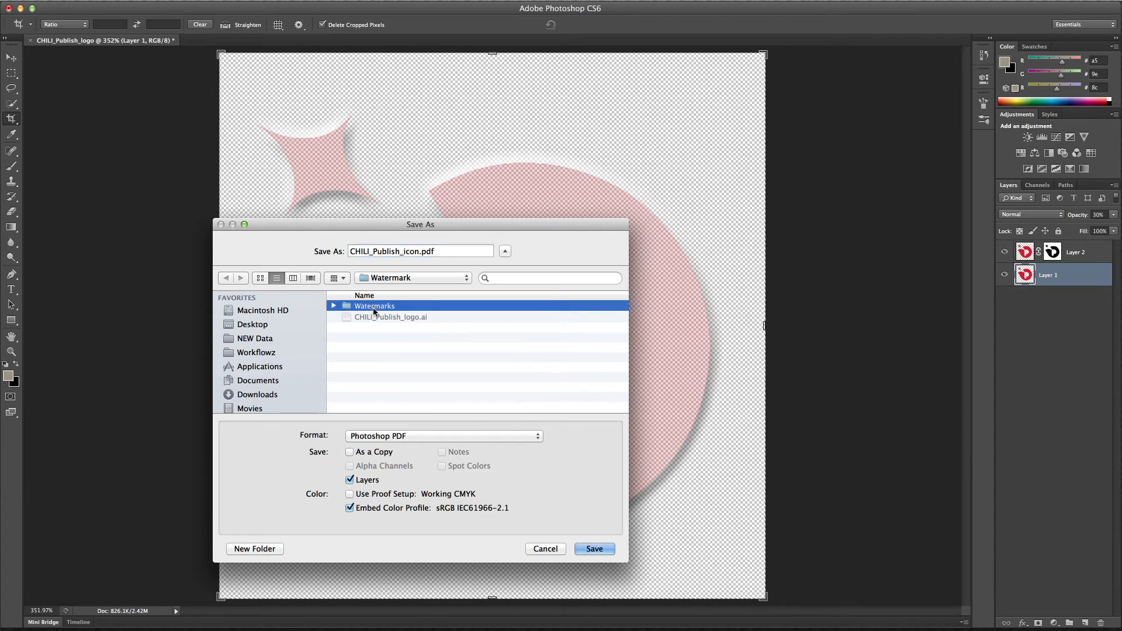
{"action": "double_click", "coordinate": [373, 308]}
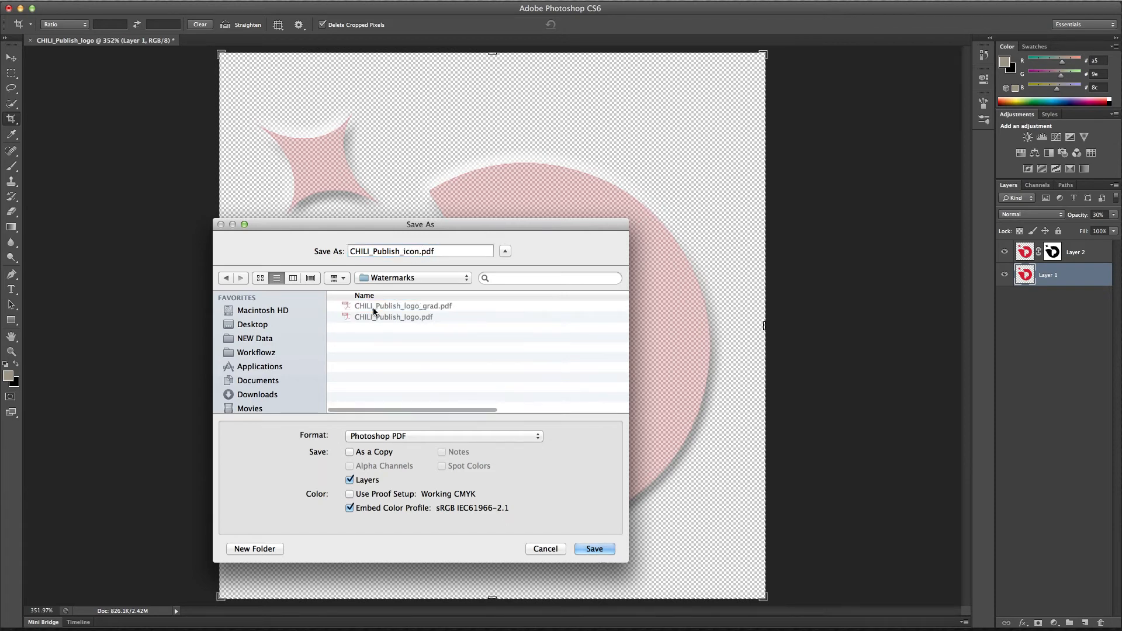
{"action": "left_click", "coordinate": [588, 549]}
{"action": "left_click", "coordinate": [647, 243]}
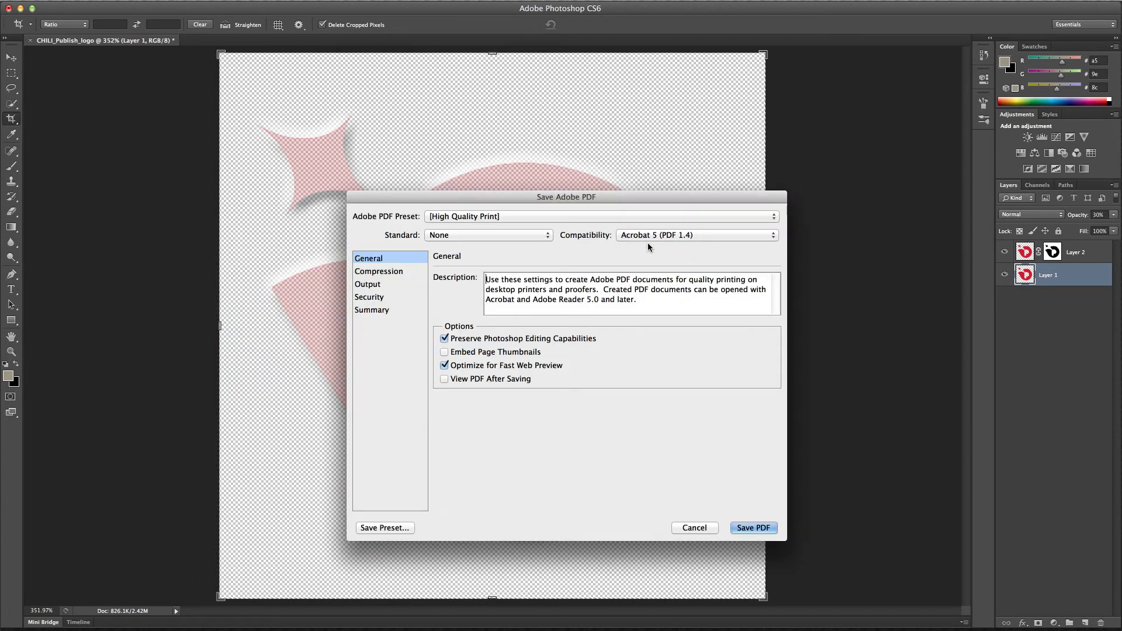
{"action": "left_click", "coordinate": [751, 528]}
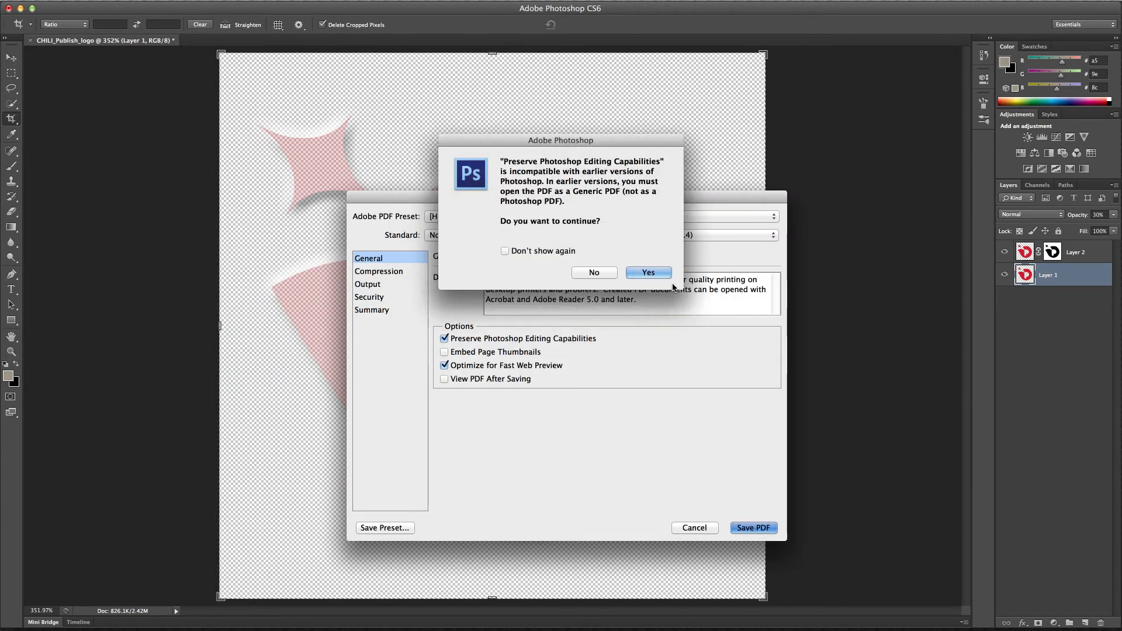
{"action": "key", "text": "Return"}
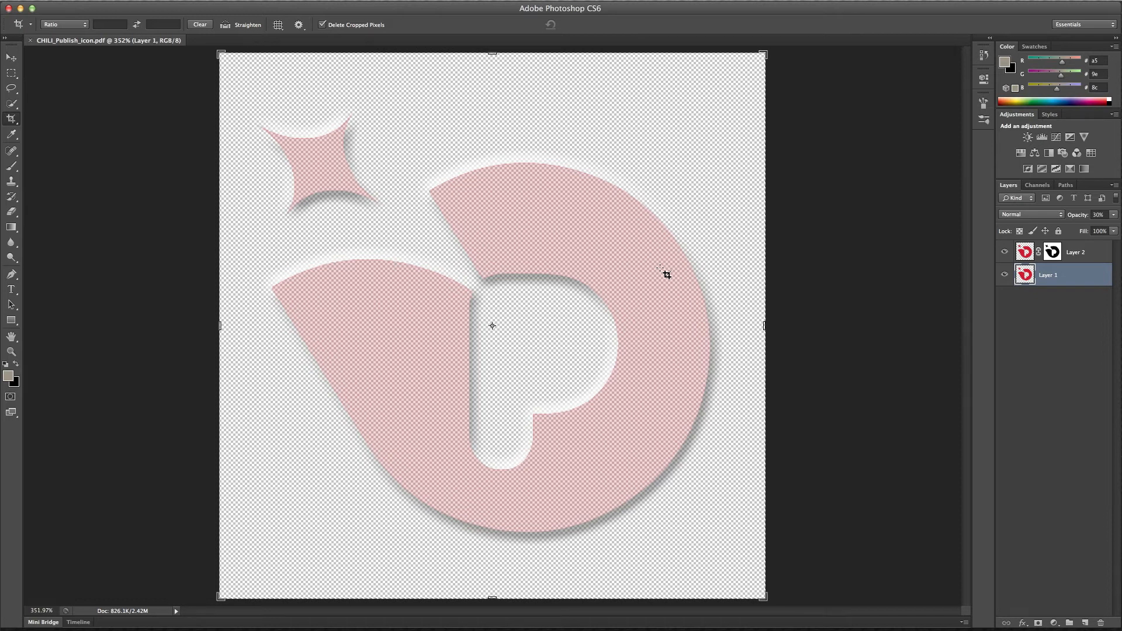
Switch to CHILI Publisher in Chrome, add an asset folder named watermark in Asset management and open it
{"action": "key", "text": "super+Tab"}
{"action": "key", "text": "super+Tab"}
{"action": "key", "text": "super+Tab"}
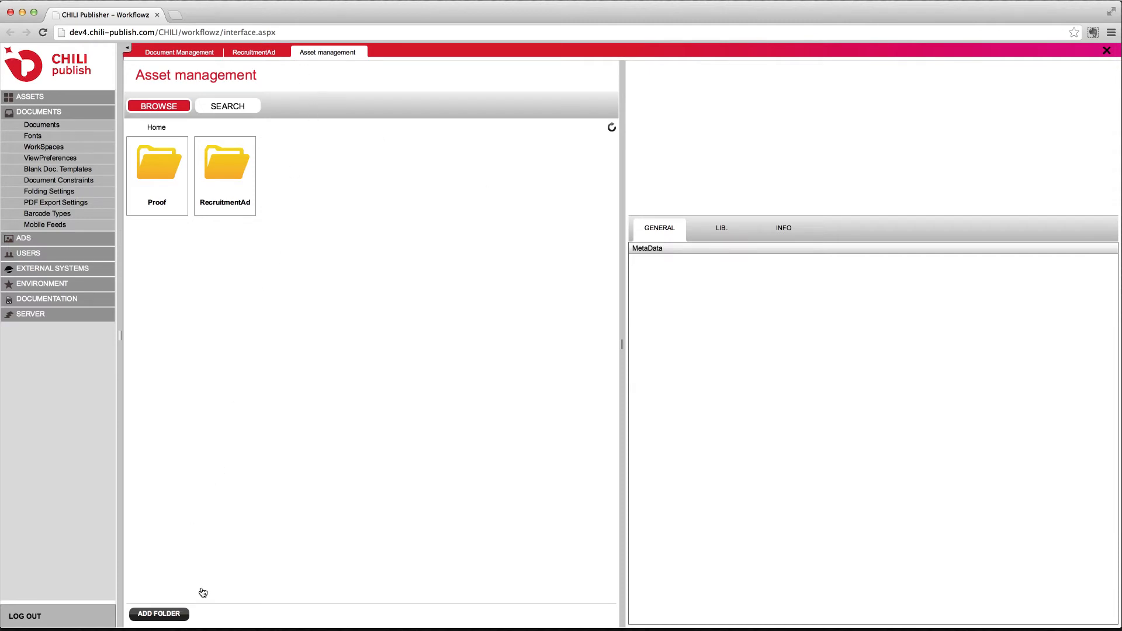
{"action": "left_click", "coordinate": [170, 611]}
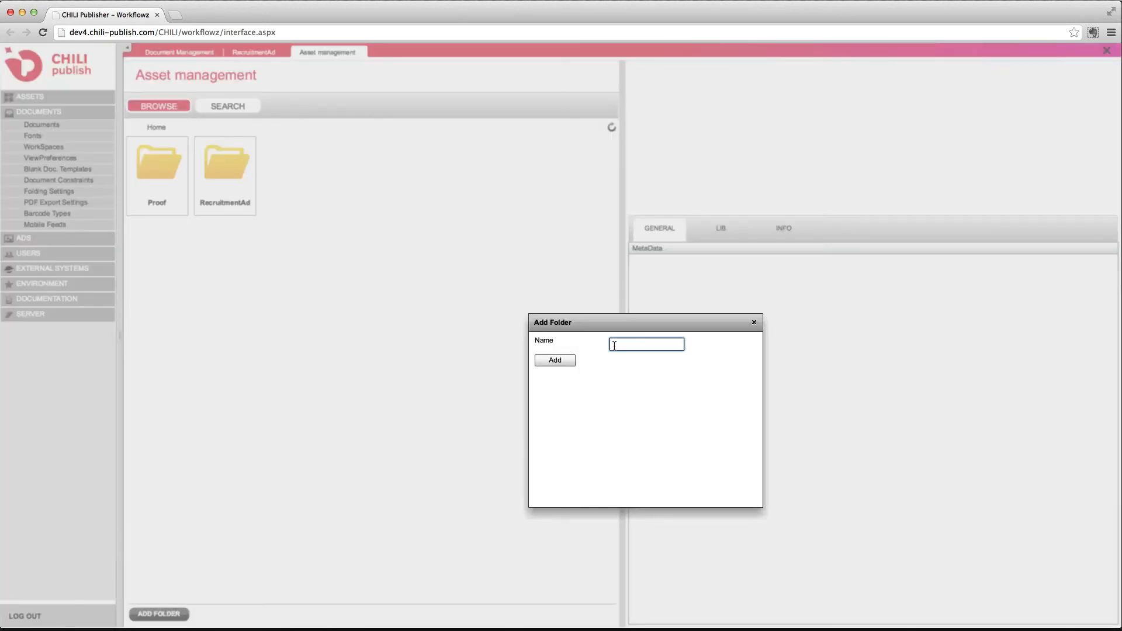
{"action": "type", "text": "watermark"}
{"action": "left_click", "coordinate": [559, 362]}
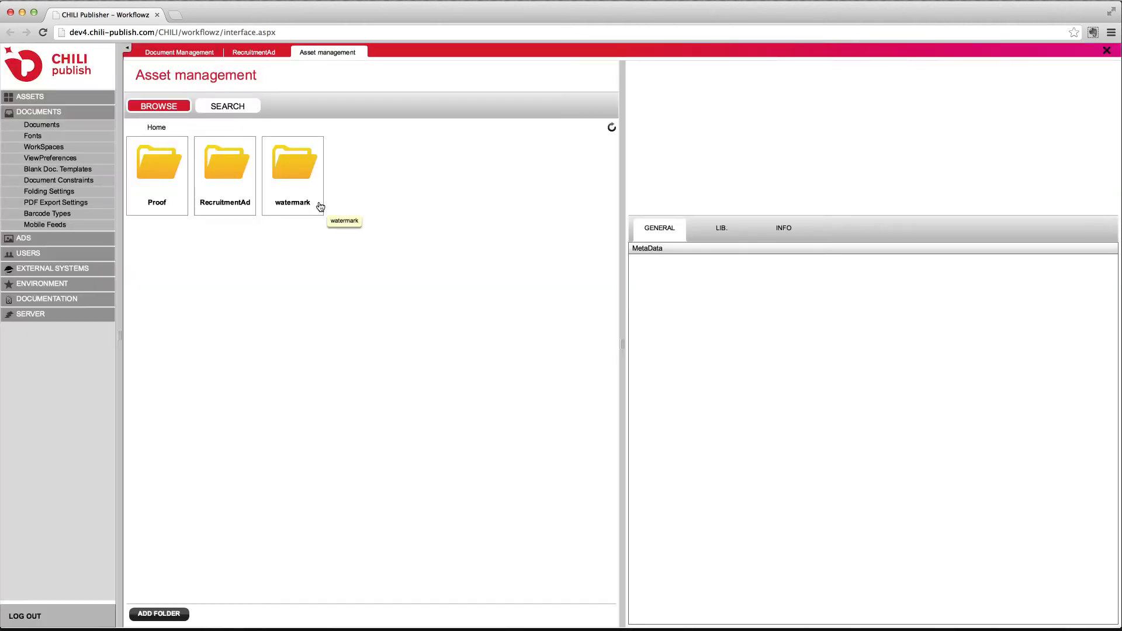
{"action": "left_click", "coordinate": [286, 167]}
{"action": "double_click", "coordinate": [286, 167]}
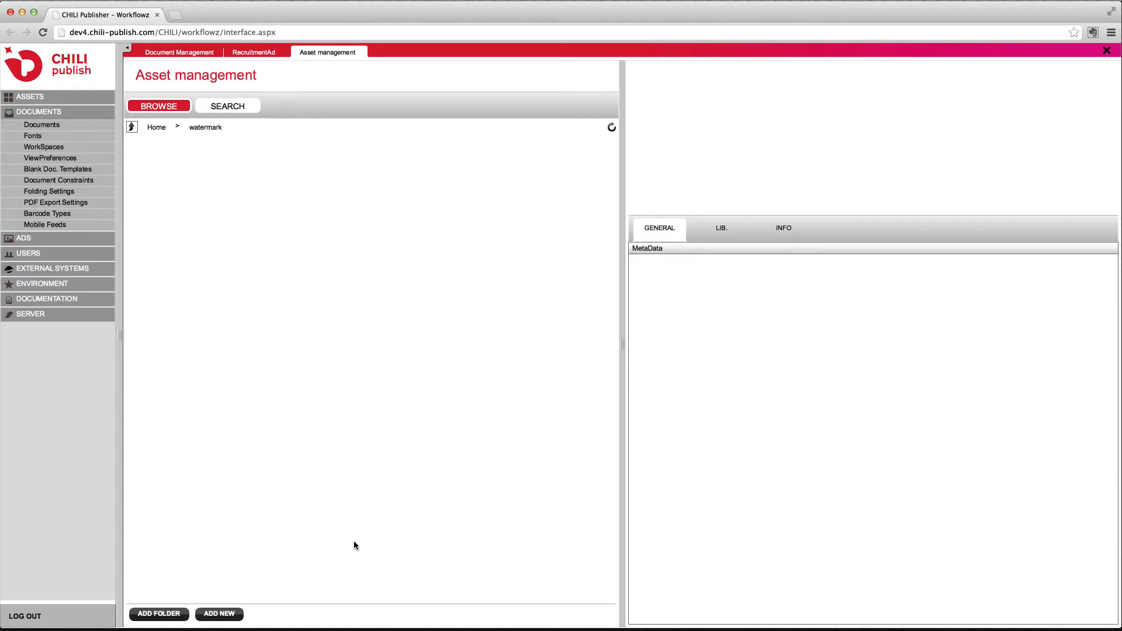
Switch to Finder and compress the Watermarks folder into a ZIP archive
{"action": "key", "text": "super+Tab"}
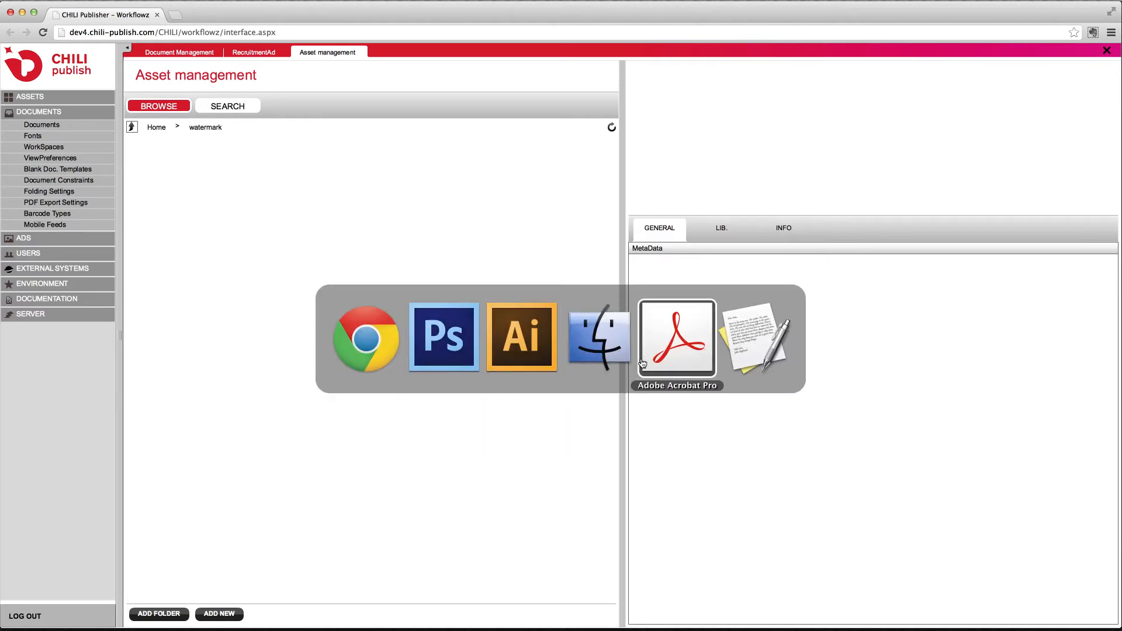
{"action": "left_click", "coordinate": [613, 348]}
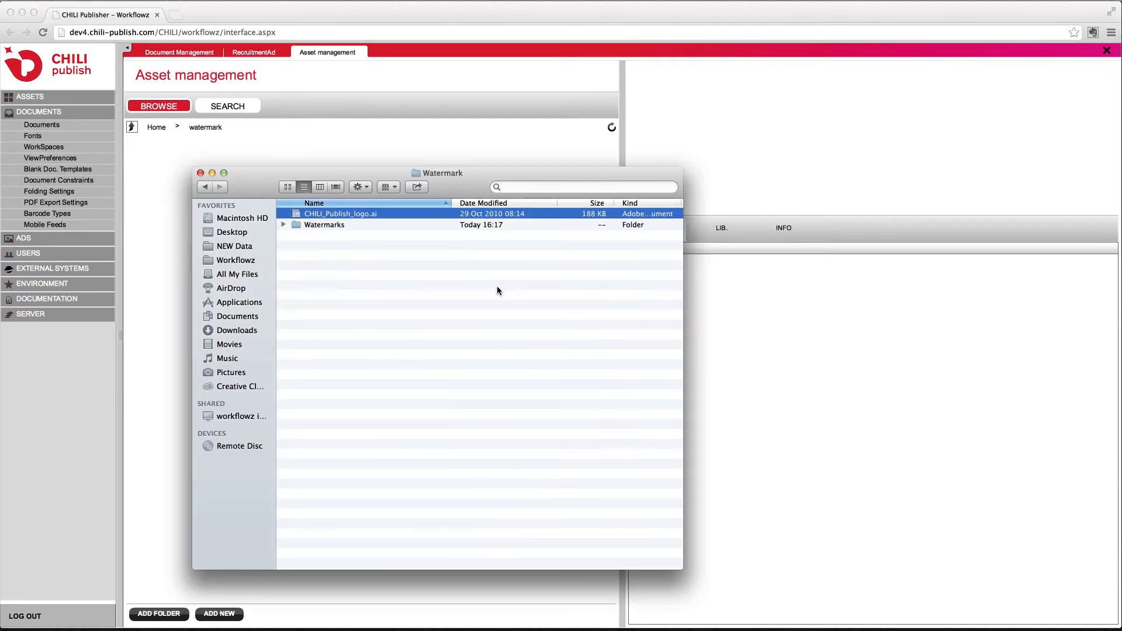
{"action": "left_click", "coordinate": [294, 226]}
{"action": "right_click", "coordinate": [294, 225]}
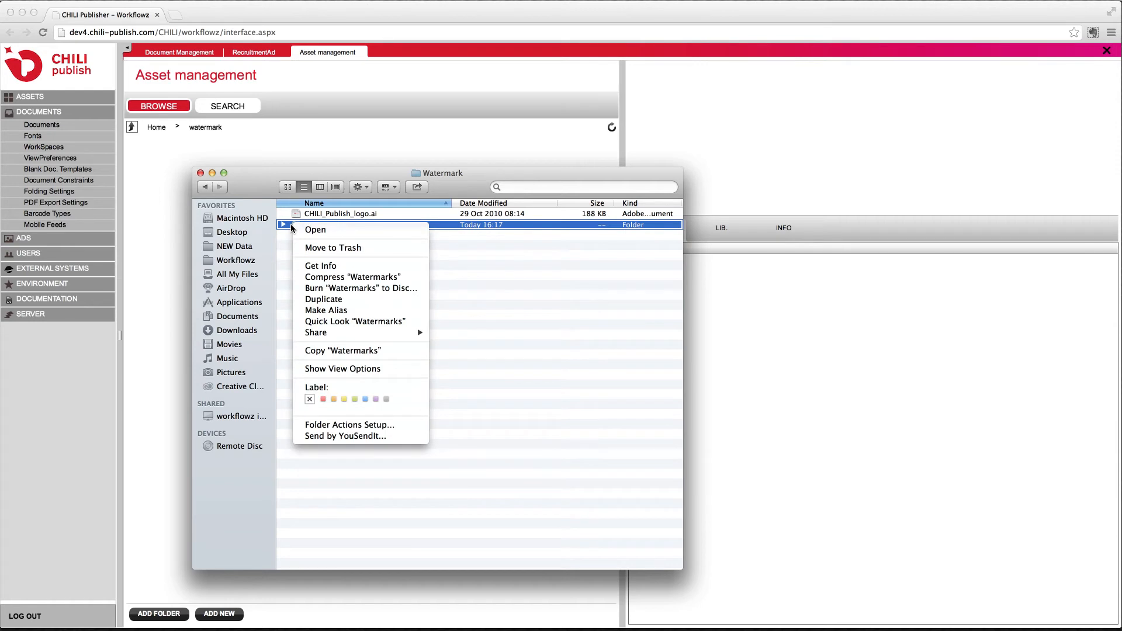
{"action": "left_click", "coordinate": [375, 277]}
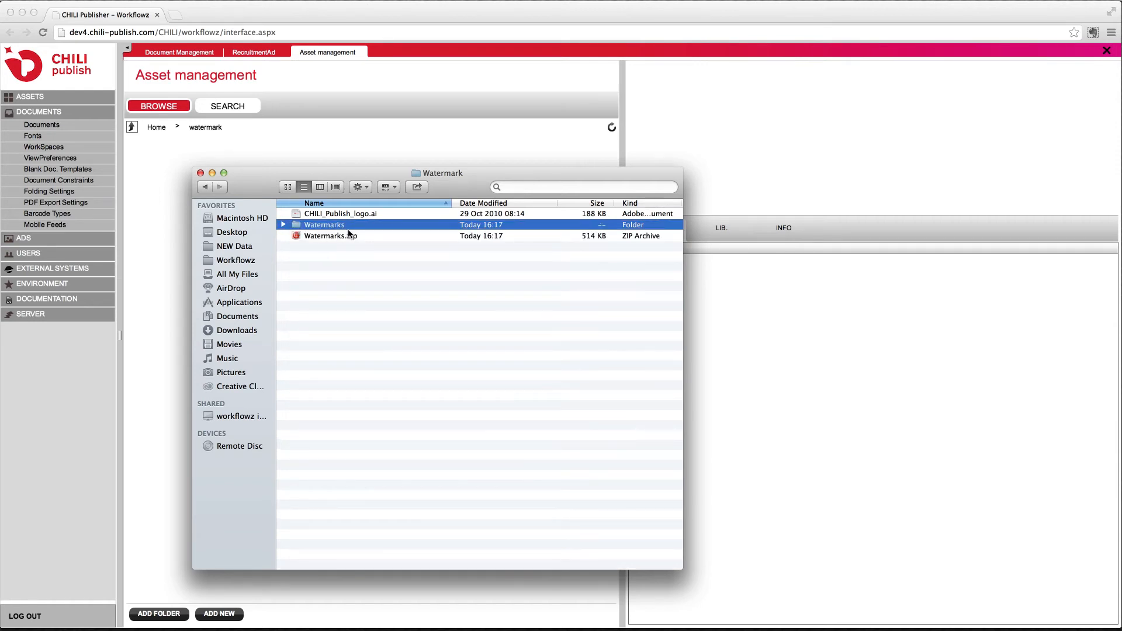
Upload Watermarks.zip to CHILI Publisher's watermark asset folder, unzipped on the server, and open the extracted Watermarks folder
{"action": "left_click", "coordinate": [284, 225]}
{"action": "left_click", "coordinate": [368, 153]}
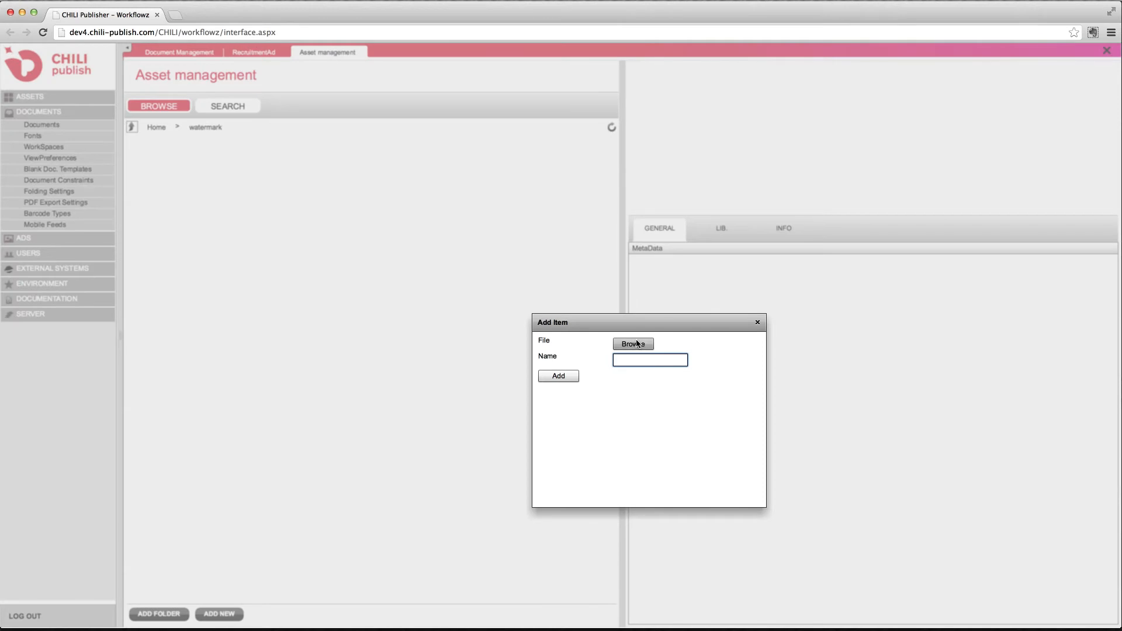
{"action": "left_click", "coordinate": [637, 344]}
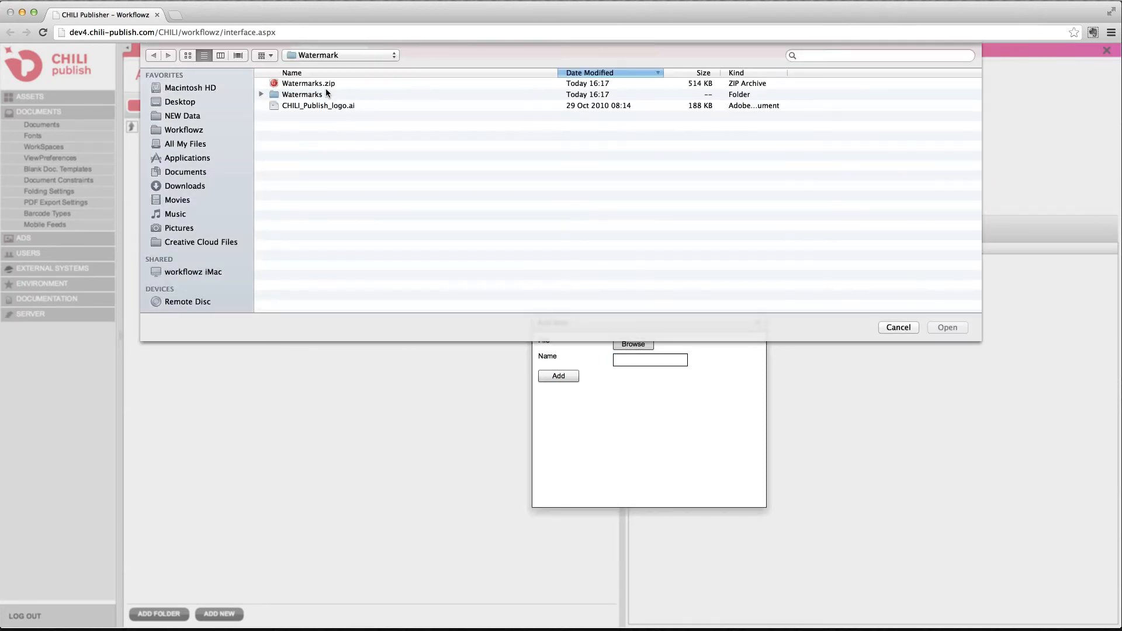
{"action": "left_click", "coordinate": [313, 85]}
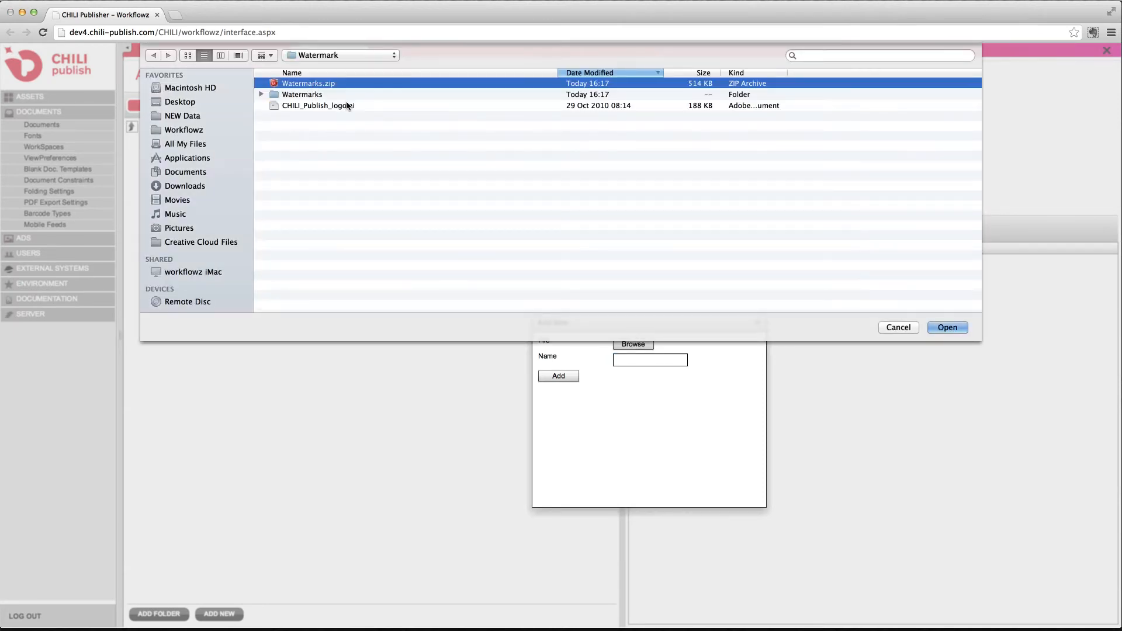
{"action": "left_click", "coordinate": [947, 329]}
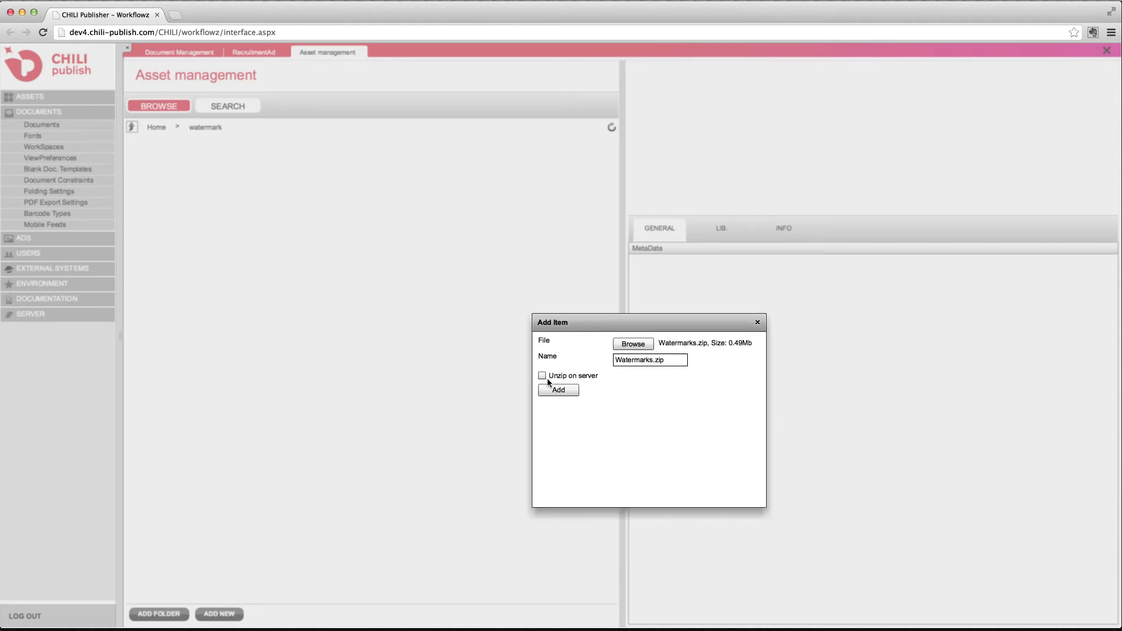
{"action": "left_click", "coordinate": [558, 390]}
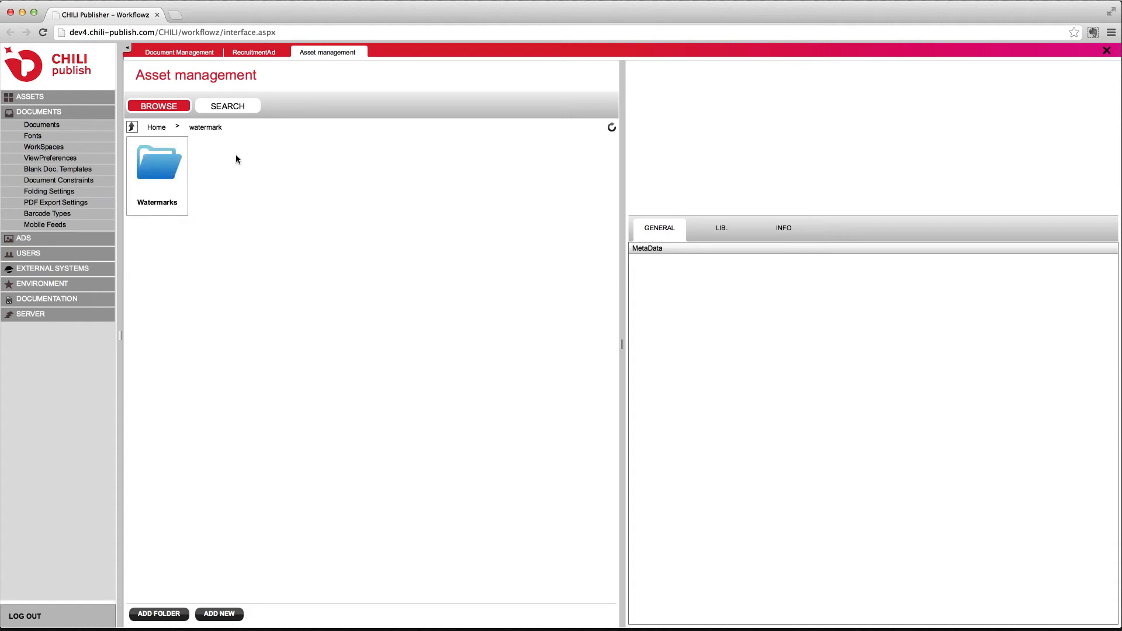
{"action": "double_click", "coordinate": [144, 153]}
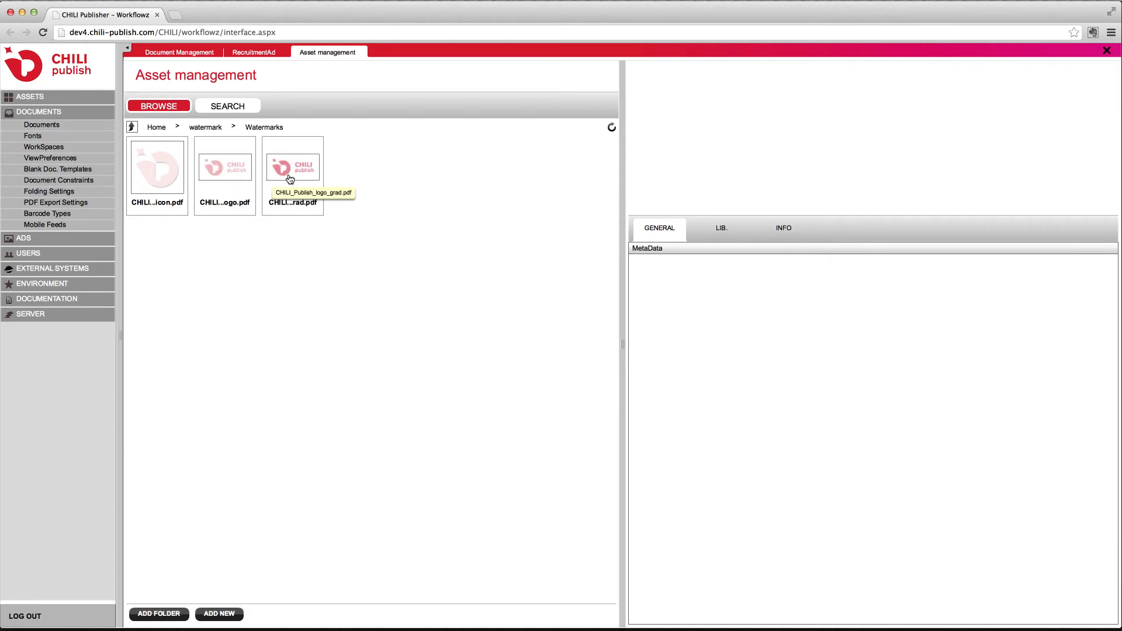
Open the security options of the Vector Watermark PDF export settings
{"action": "left_click", "coordinate": [250, 54]}
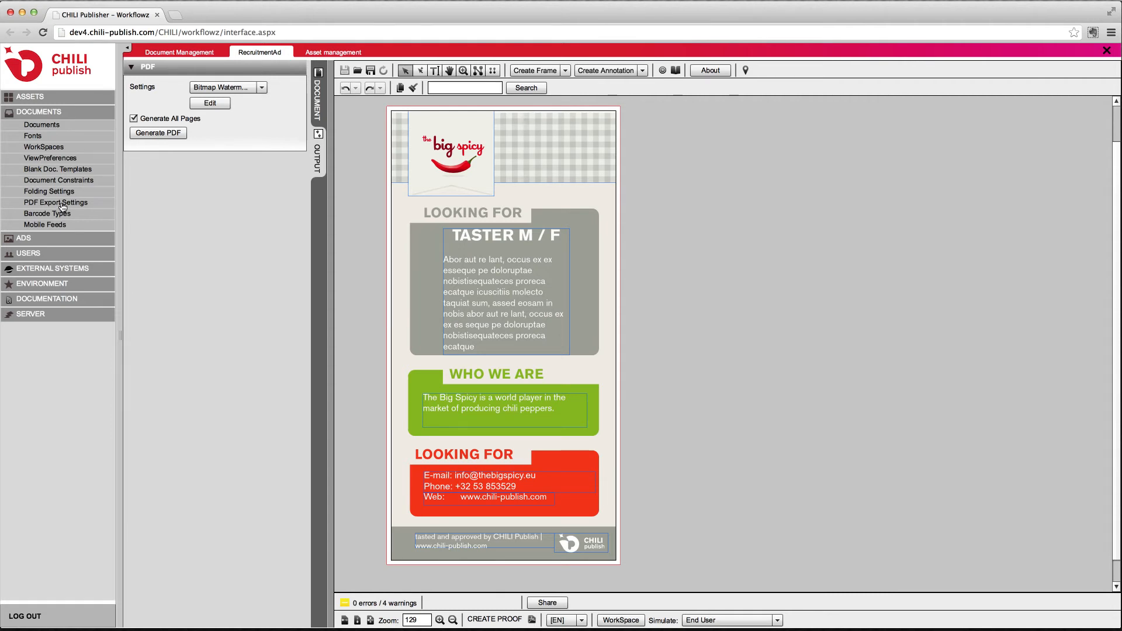
{"action": "left_click", "coordinate": [63, 206]}
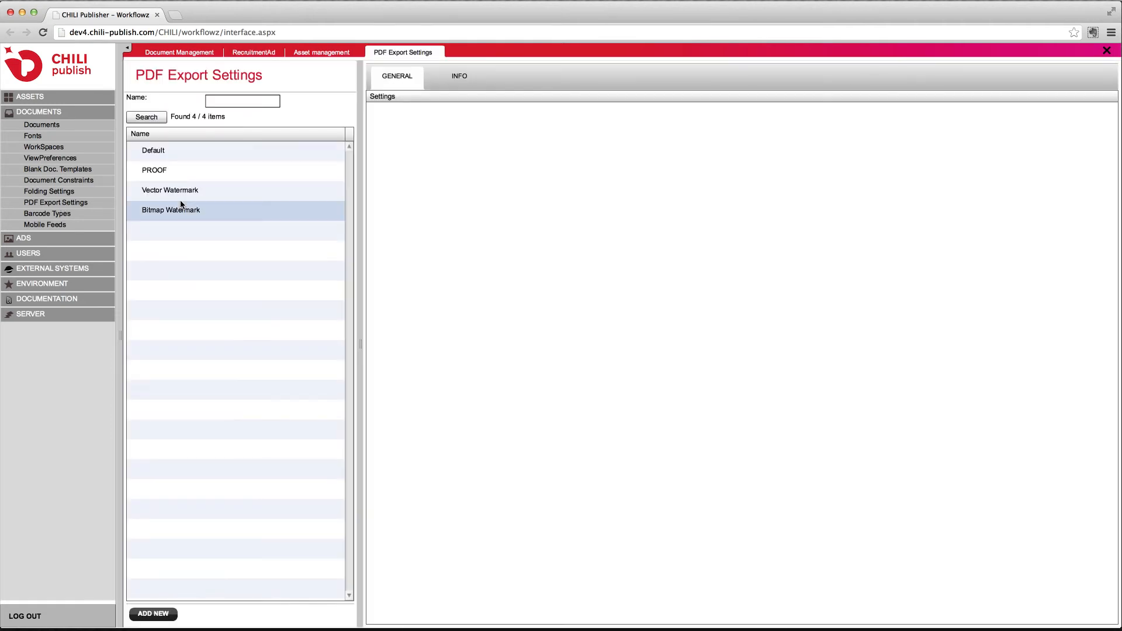
{"action": "left_click", "coordinate": [190, 197]}
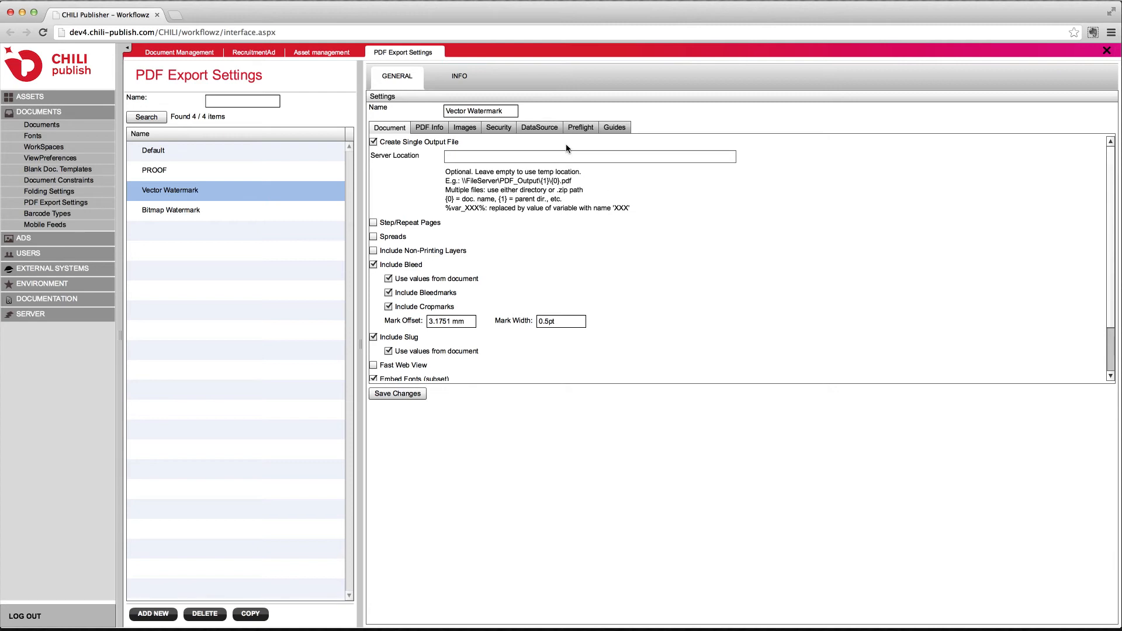
{"action": "left_click", "coordinate": [499, 129]}
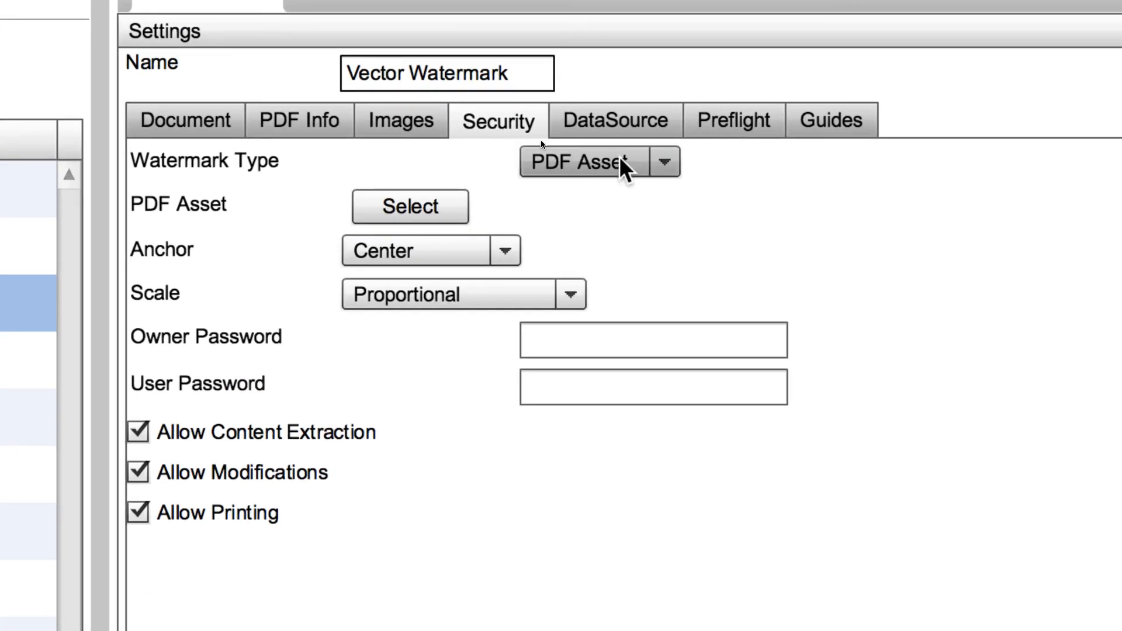
Try the Text watermark type with the text PROOF and return the watermark type to PDF Asset
{"action": "left_click", "coordinate": [557, 146]}
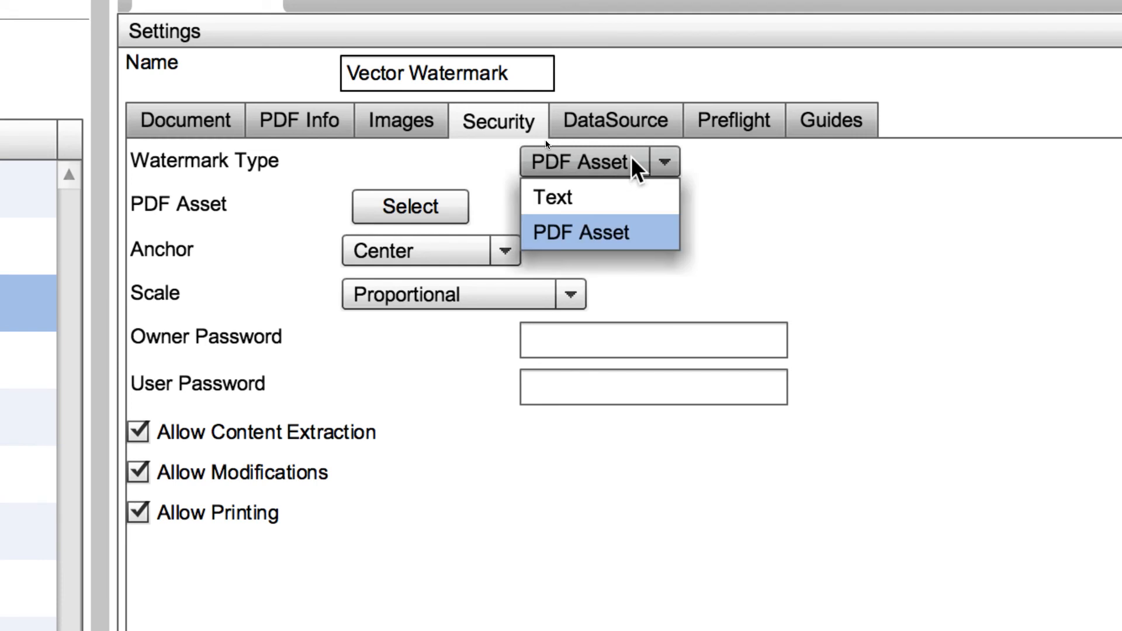
{"action": "left_click", "coordinate": [608, 199]}
{"action": "left_click", "coordinate": [549, 209]}
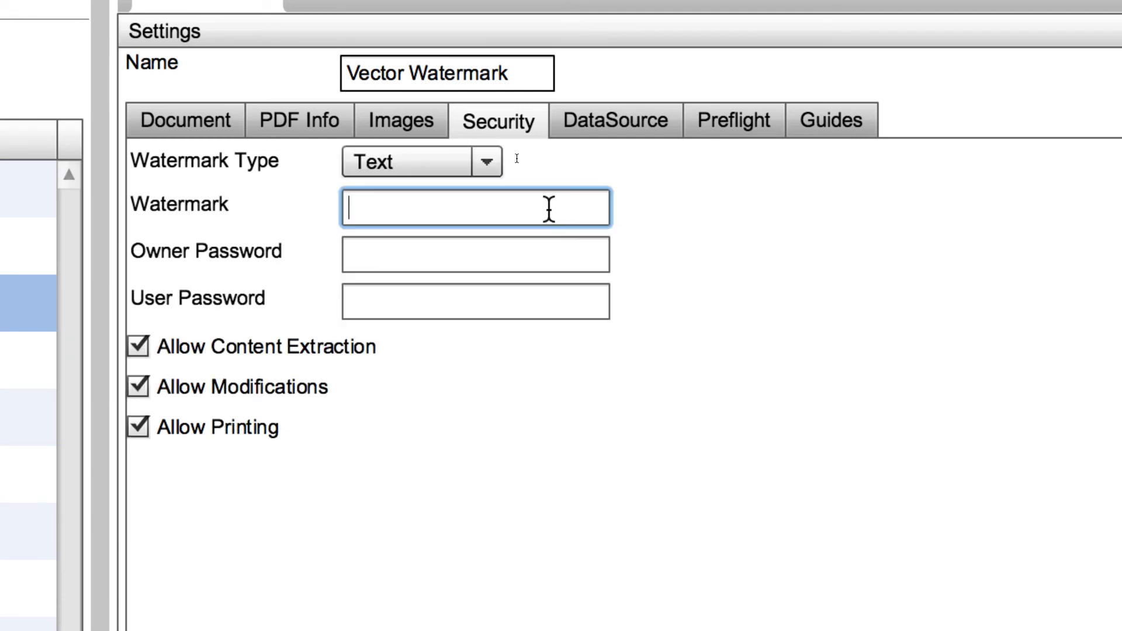
{"action": "type", "text": "PROOF"}
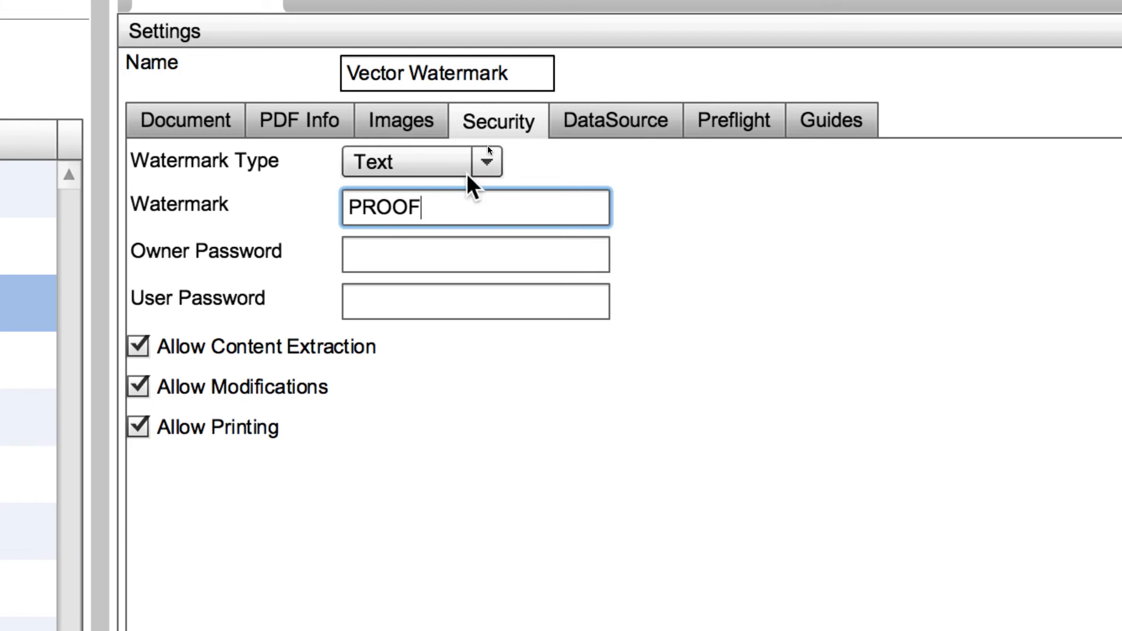
{"action": "left_click", "coordinate": [485, 163]}
{"action": "left_click", "coordinate": [429, 232]}
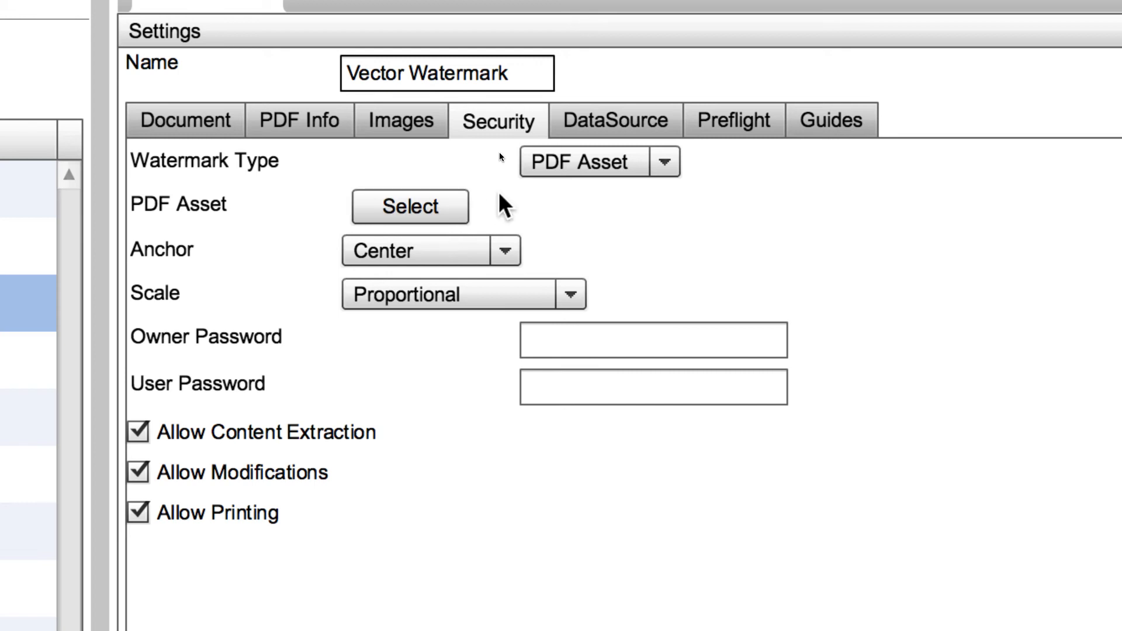
Assign CHILI_Publish_logo_grad.pdf from the watermark folder's Watermarks subfolder as the PDF asset of the Vector Watermark settings
{"action": "left_click", "coordinate": [447, 208]}
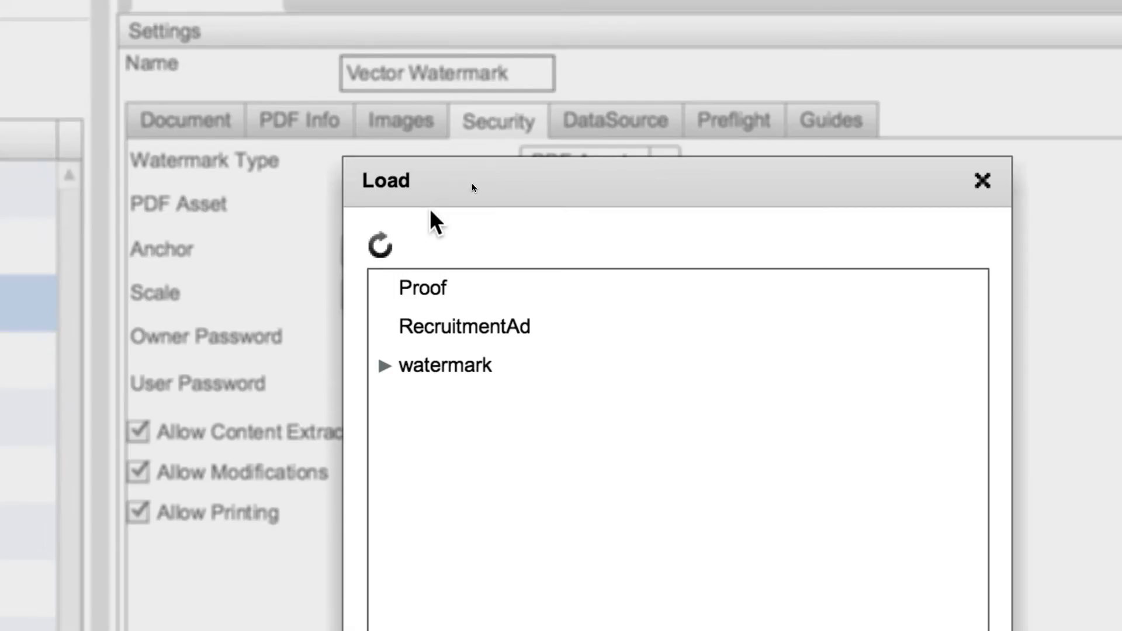
{"action": "left_click", "coordinate": [384, 366]}
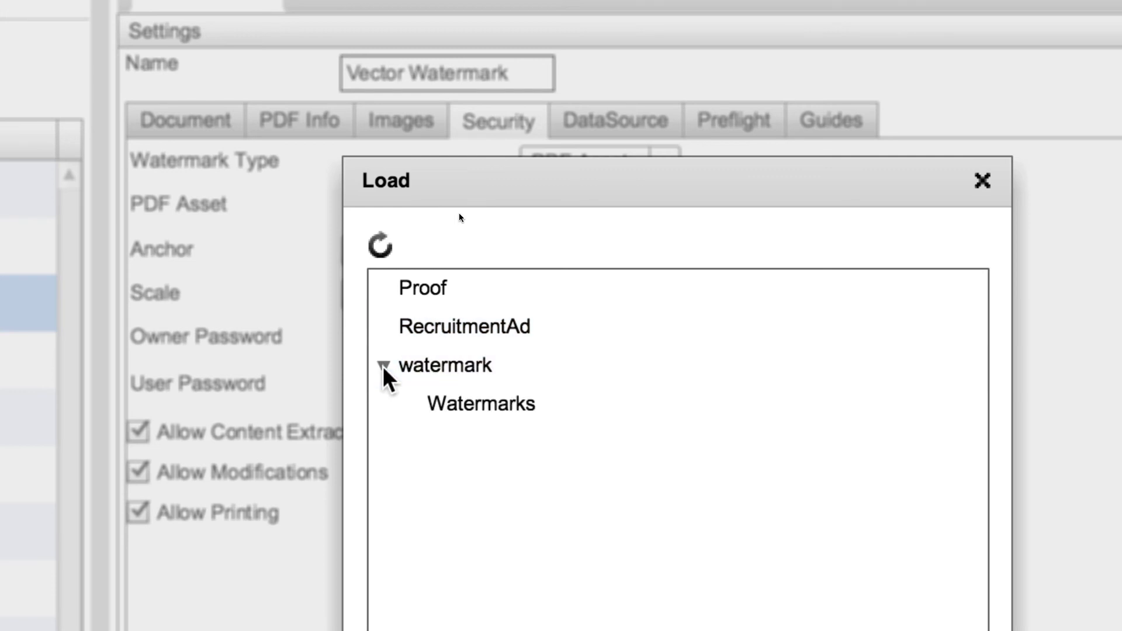
{"action": "left_click", "coordinate": [454, 408]}
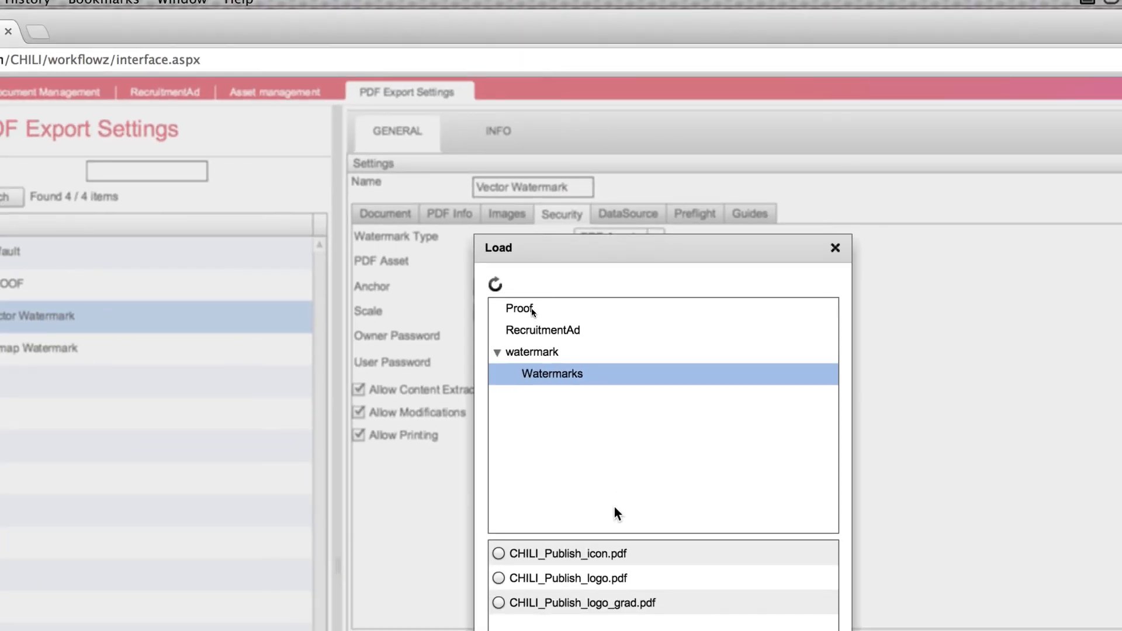
{"action": "left_click", "coordinate": [509, 603]}
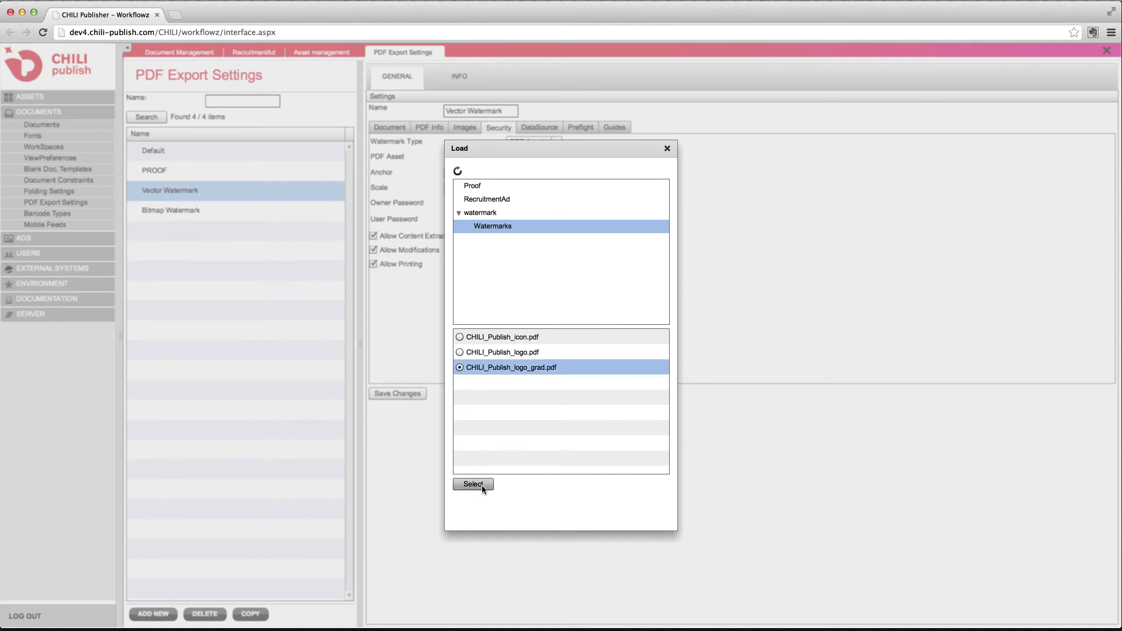
{"action": "left_click", "coordinate": [473, 484]}
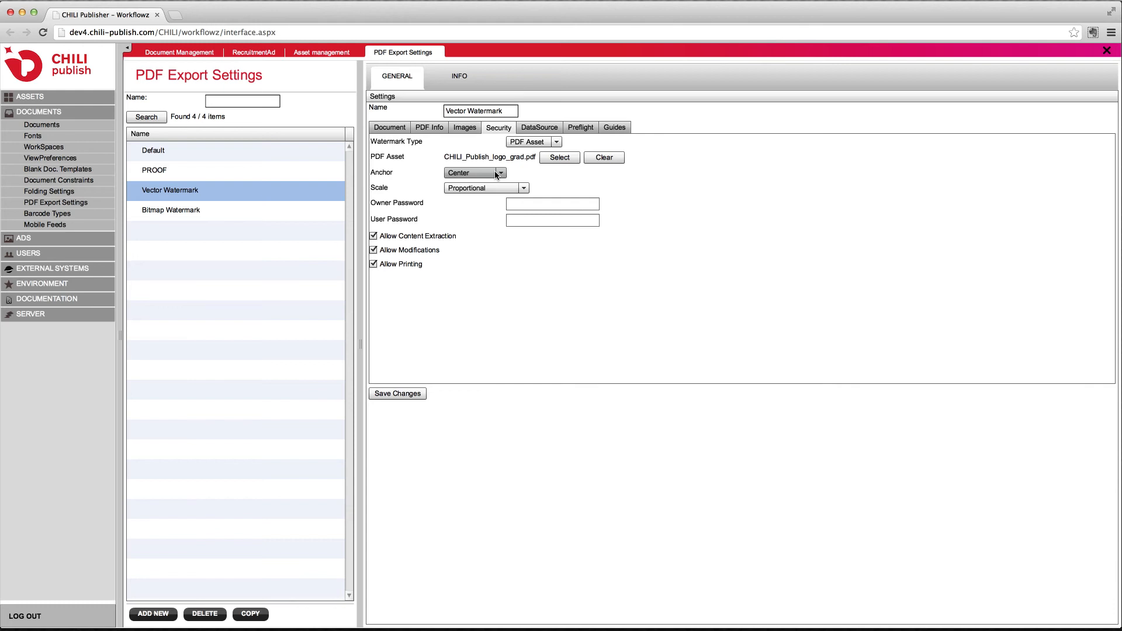
Review the watermark scale options, keep Proportional, and save the Vector Watermark settings
{"action": "left_click", "coordinate": [513, 189]}
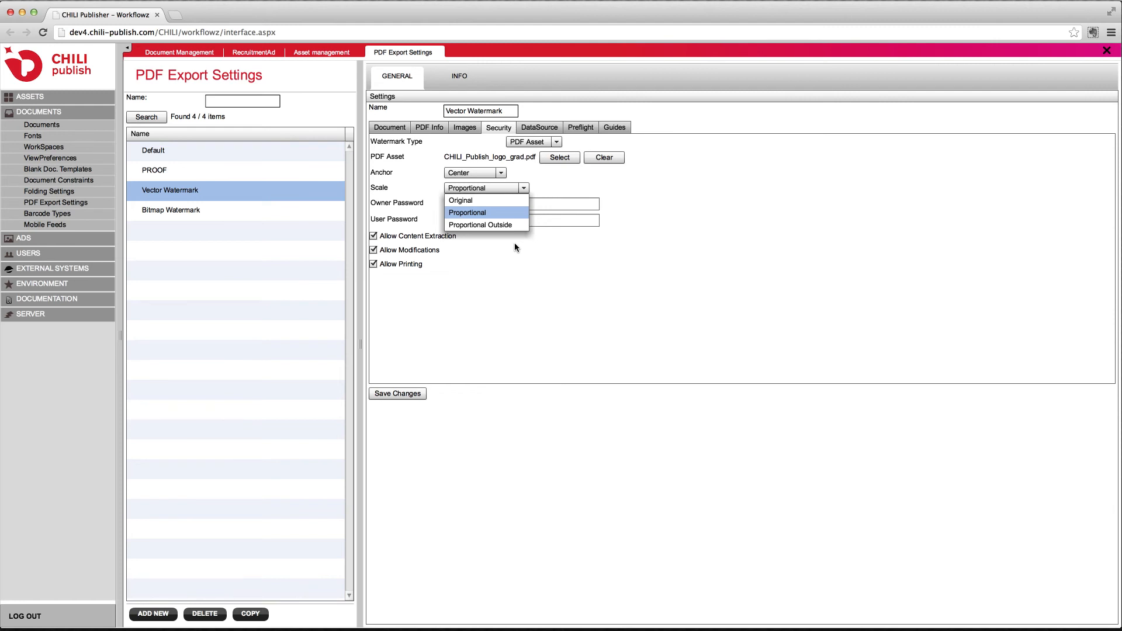
{"action": "left_click", "coordinate": [487, 289]}
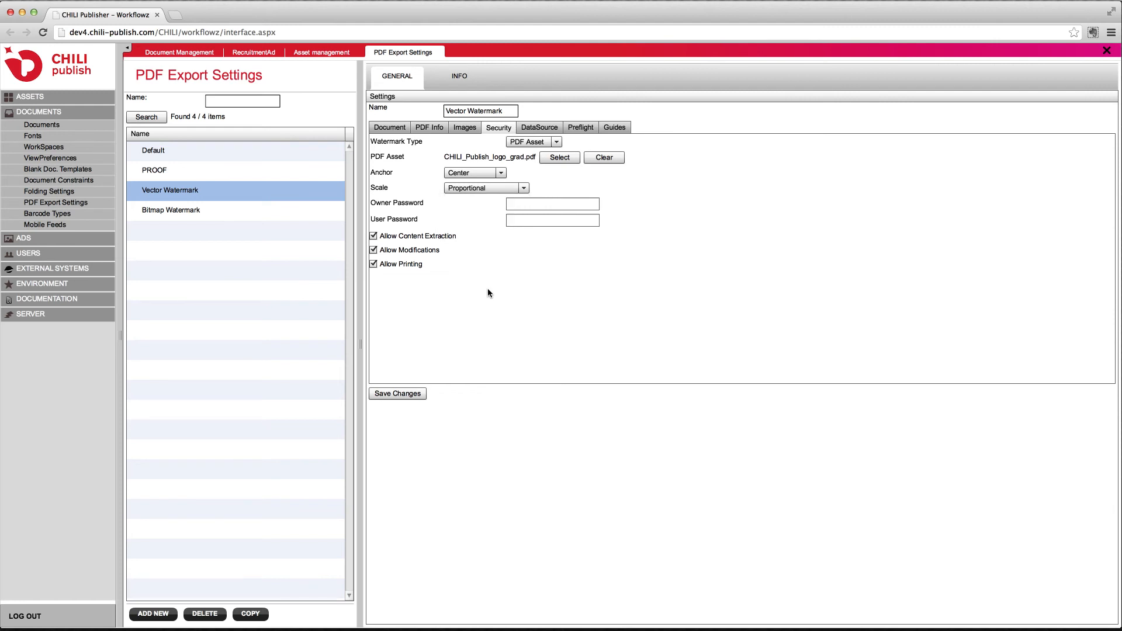
{"action": "left_click", "coordinate": [411, 394]}
Assign CHILI_Publish_icon.pdf from the Watermarks subfolder as the PDF asset of the Bitmap Watermark settings and save the changes
{"action": "left_click", "coordinate": [196, 209]}
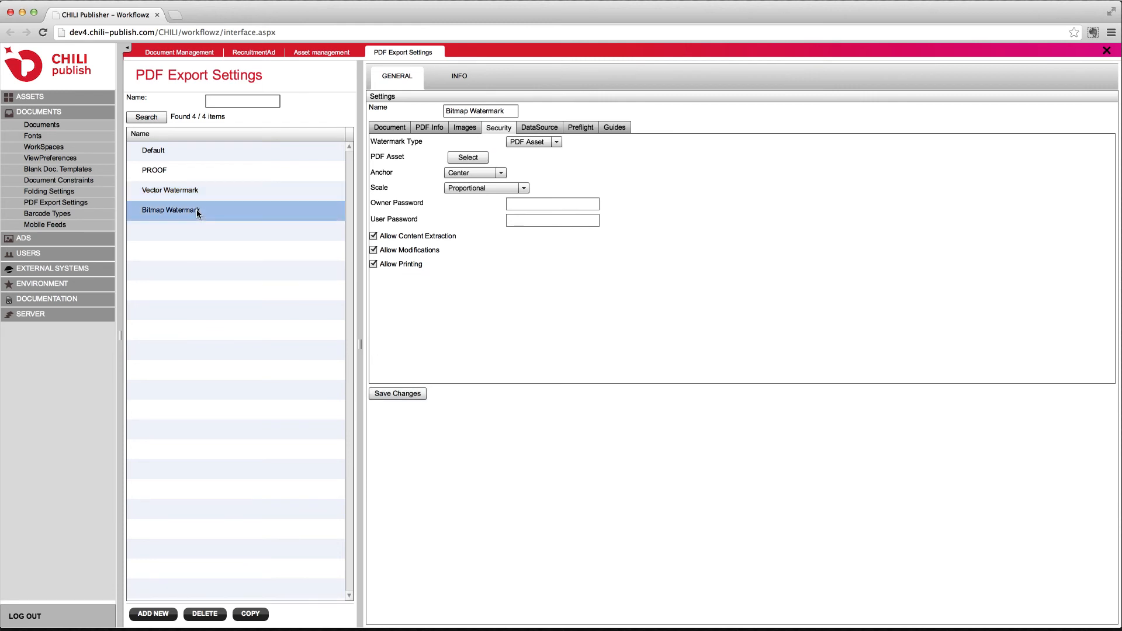
{"action": "left_click", "coordinate": [475, 157]}
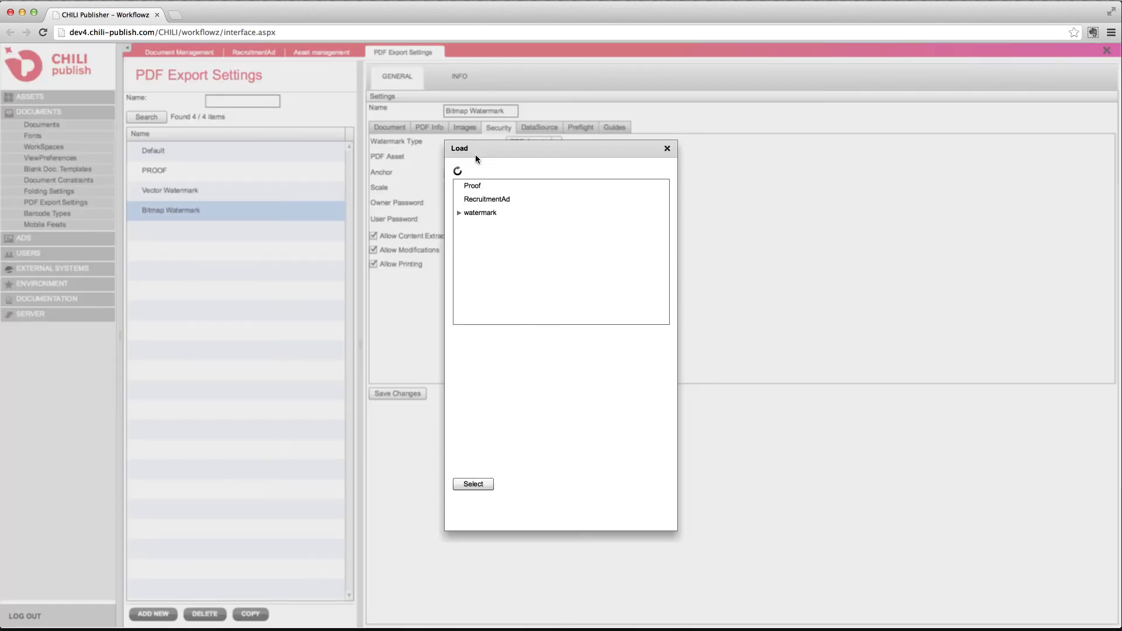
{"action": "left_click", "coordinate": [459, 214]}
{"action": "left_click", "coordinate": [482, 226]}
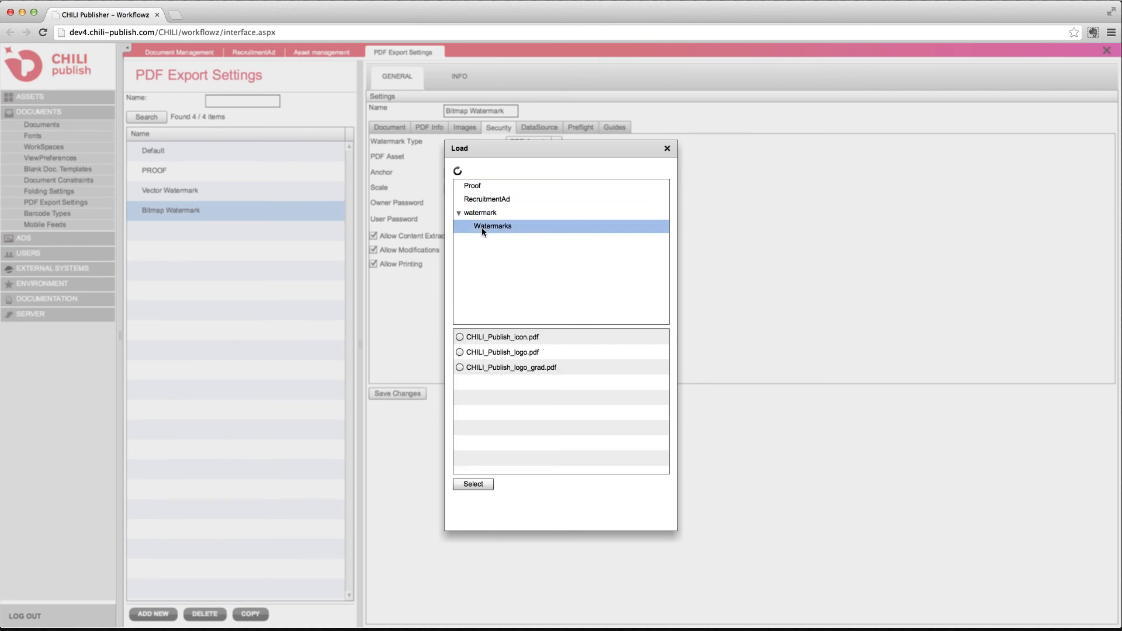
{"action": "left_click", "coordinate": [461, 337]}
{"action": "left_click", "coordinate": [475, 484]}
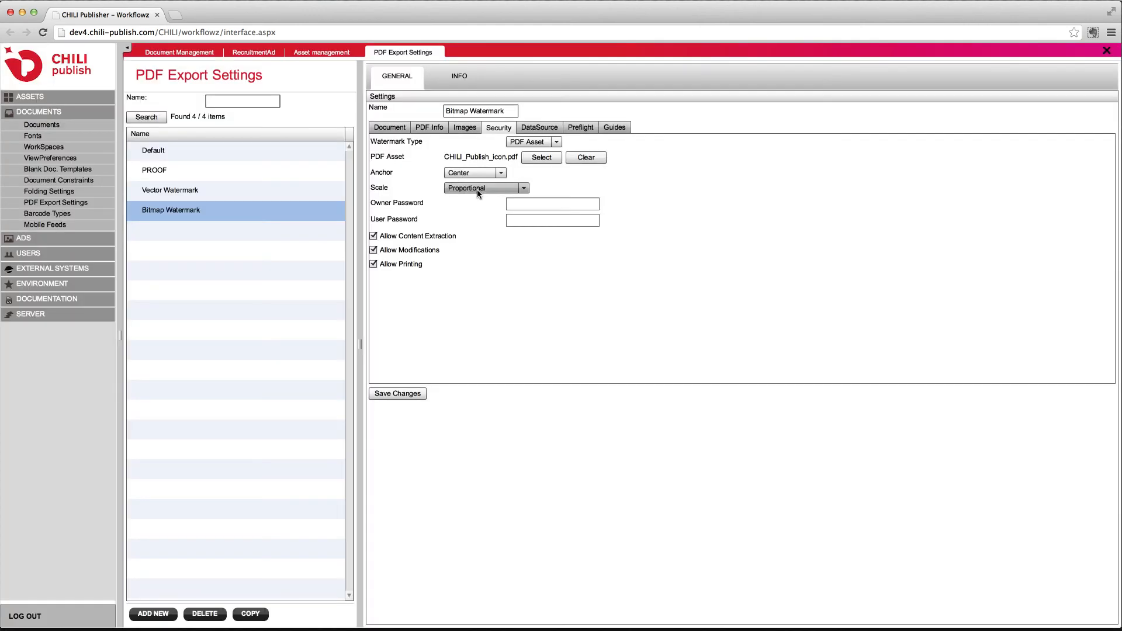
{"action": "left_click", "coordinate": [408, 394]}
Return to the RecruitmentAd document and generate its PDF with the Vector Watermark export settings
{"action": "left_click", "coordinate": [257, 54]}
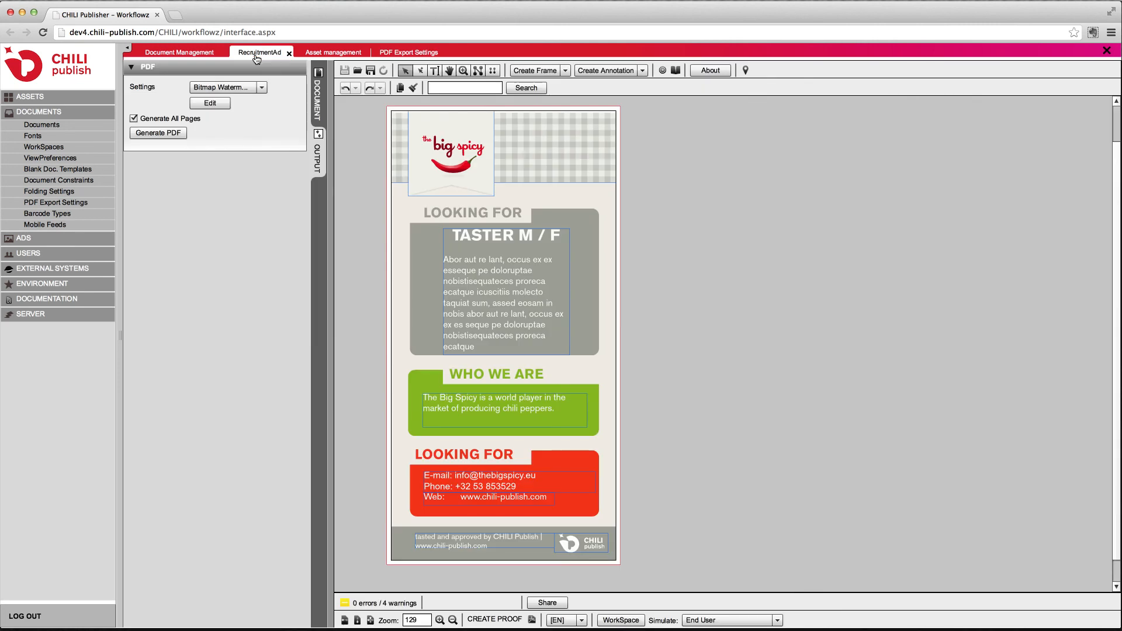
{"action": "left_click", "coordinate": [262, 87]}
{"action": "left_click", "coordinate": [223, 127]}
{"action": "left_click", "coordinate": [171, 134]}
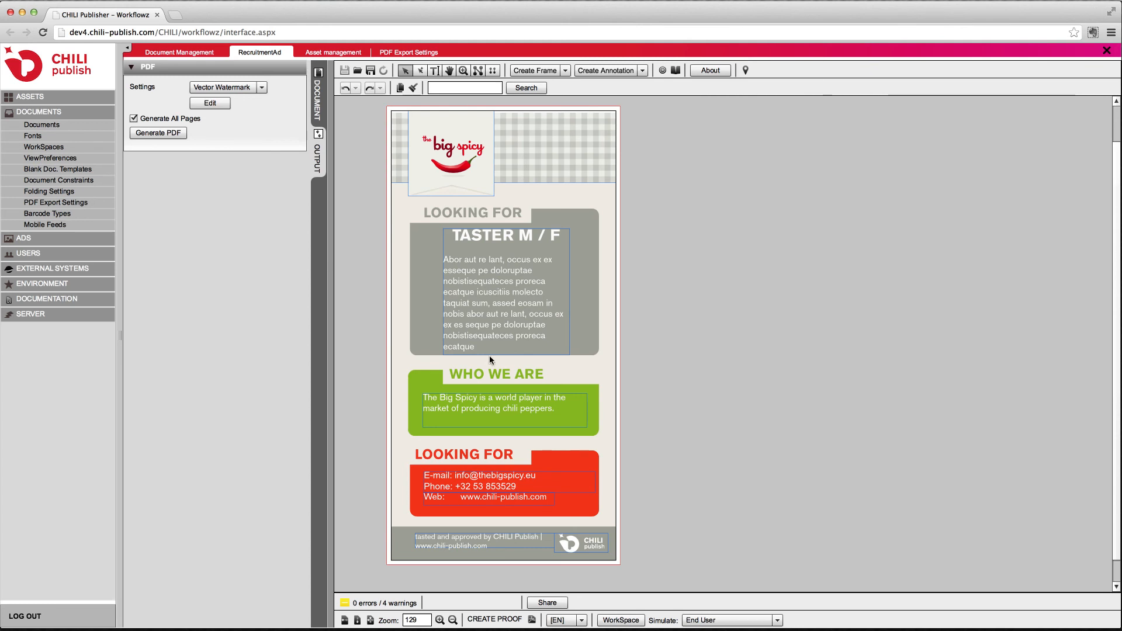
{"action": "left_click", "coordinate": [175, 133]}
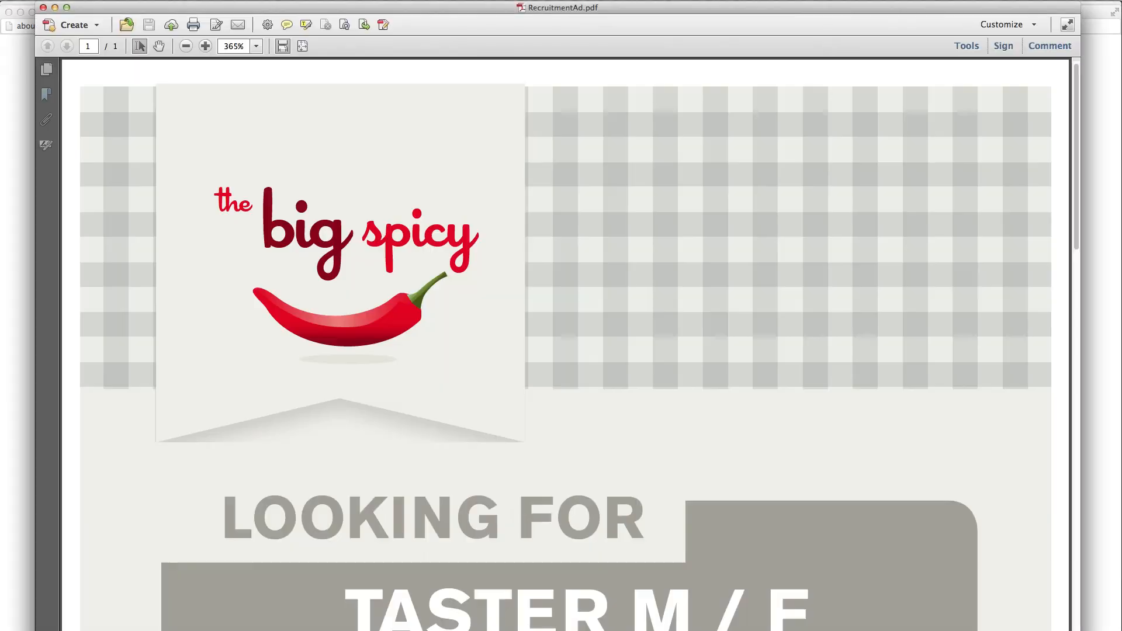
Examine the watermark in the generated RecruitmentAd PDF at full-page and enlarged view, and close the PDF and the blank browser window
{"action": "key", "text": "super+0"}
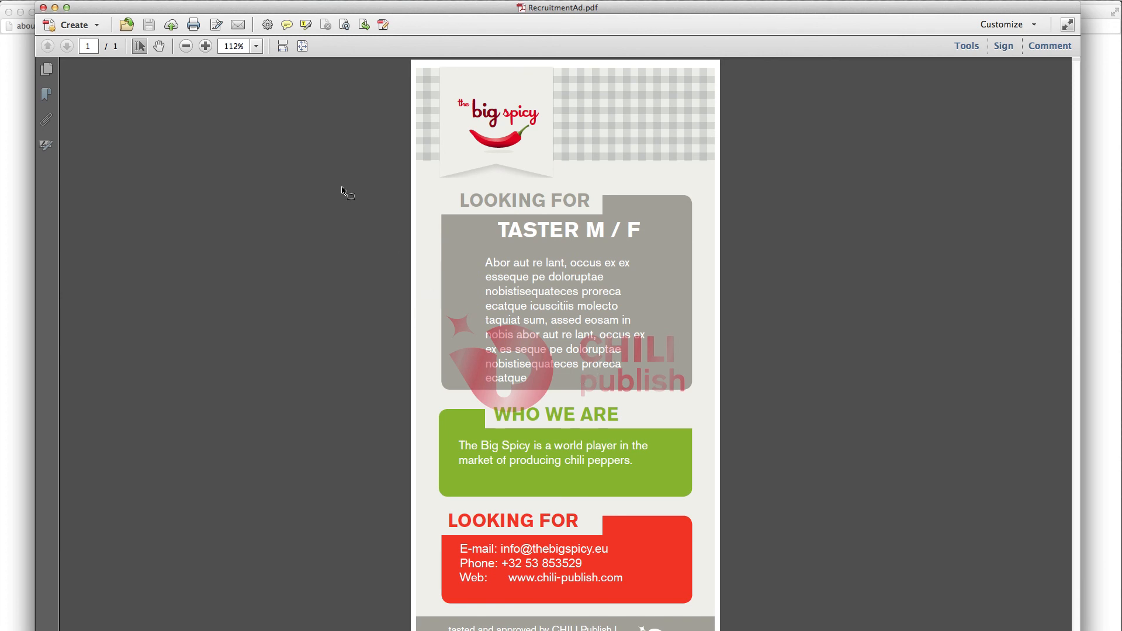
{"action": "left_click", "coordinate": [288, 51]}
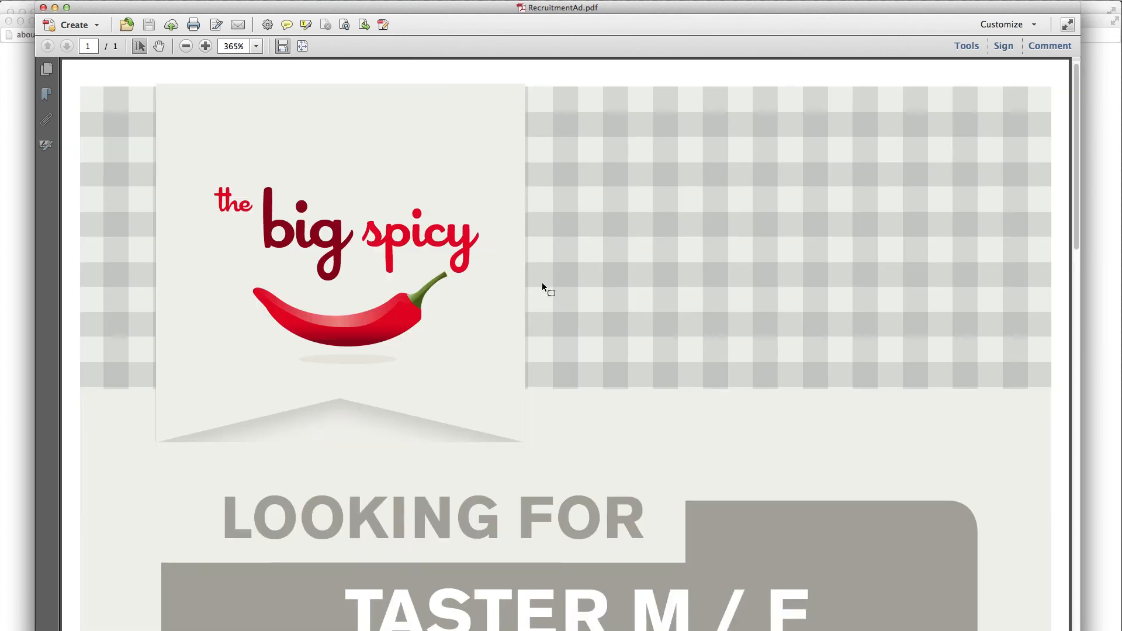
{"action": "left_click", "coordinate": [1078, 520]}
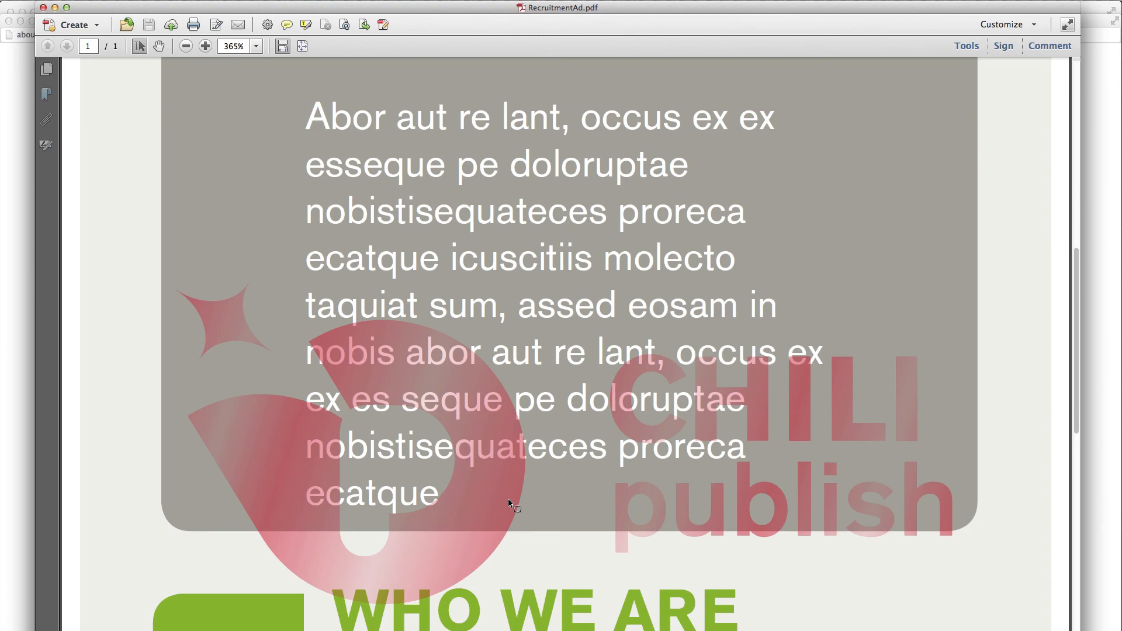
{"action": "key", "text": "super+0"}
{"action": "key", "text": "super+w"}
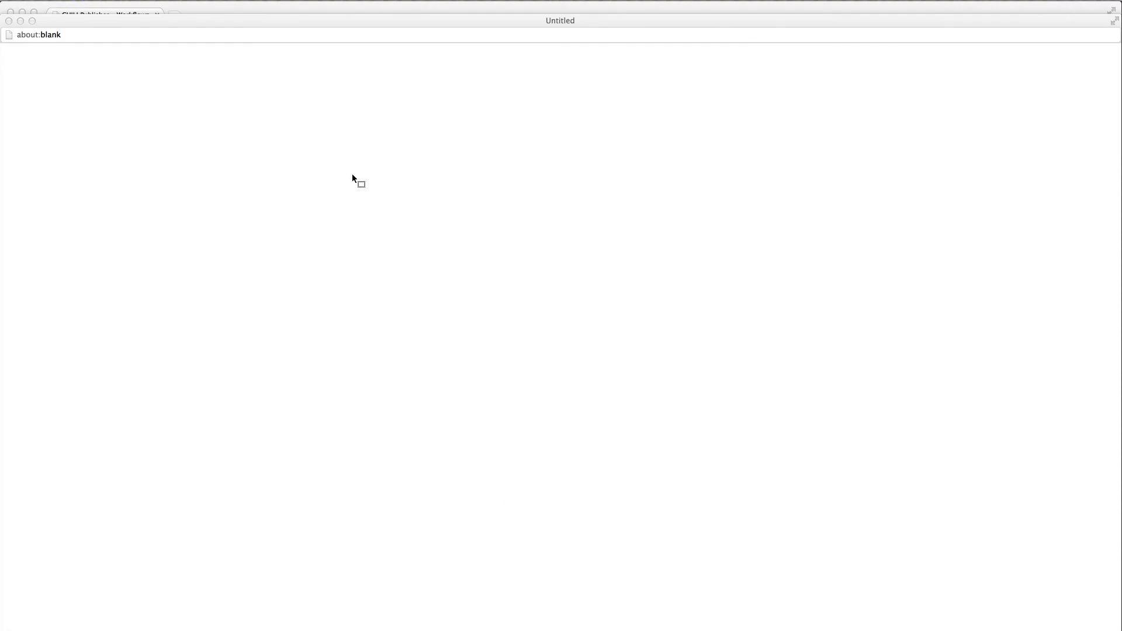
{"action": "left_click", "coordinate": [149, 34]}
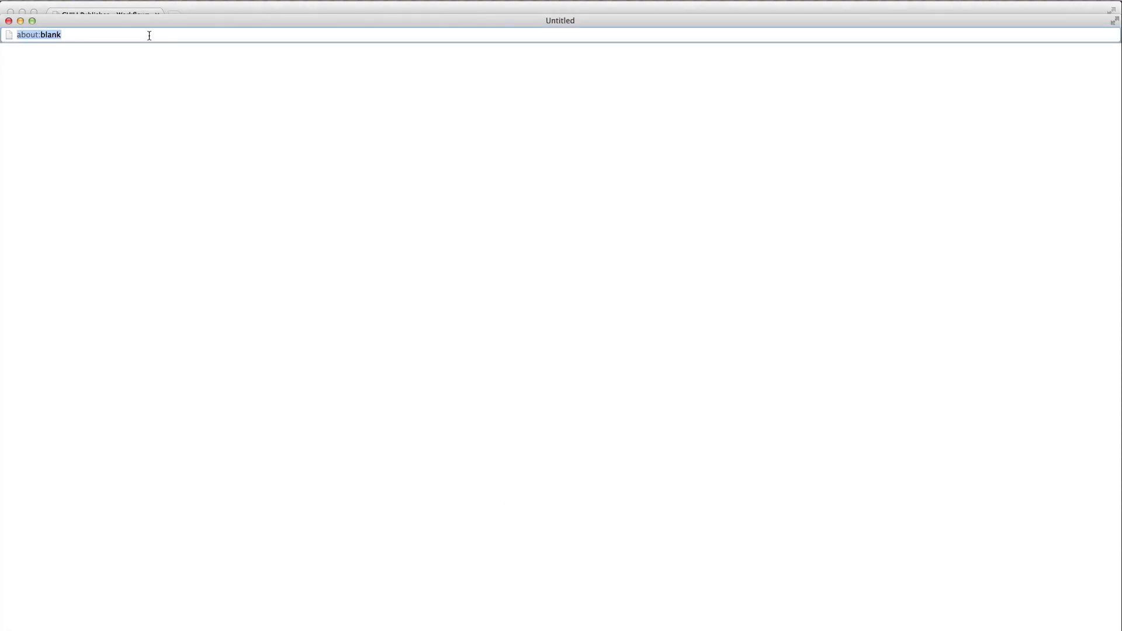
{"action": "key", "text": "super+w"}
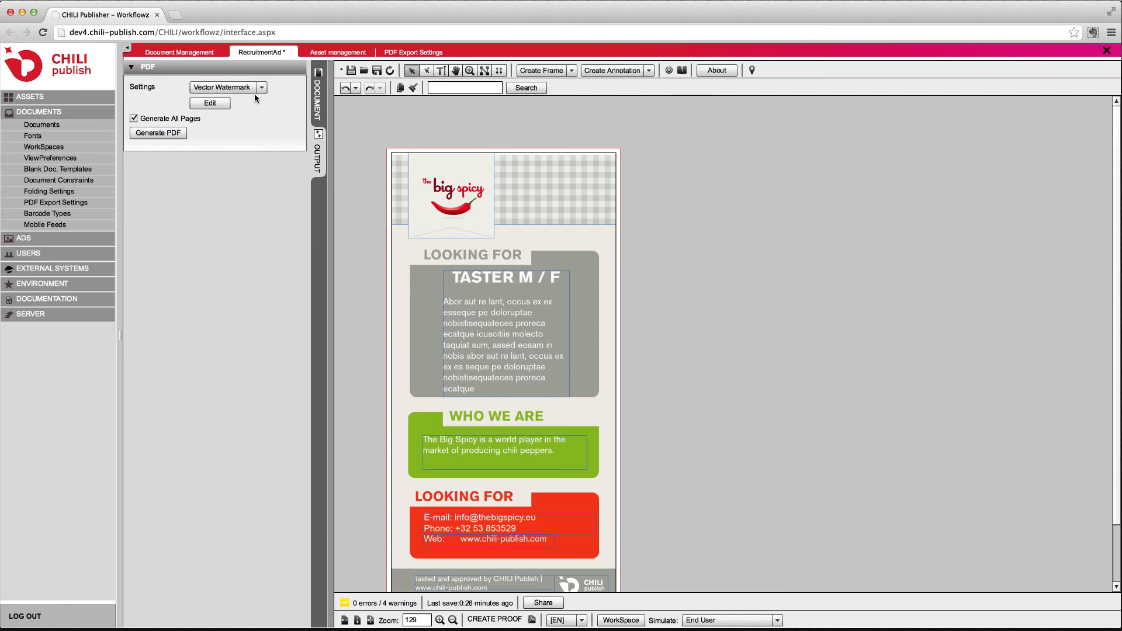
Switch the RecruitmentAd document to the 180 x 180 alternate layout and generate its PDF with the Bitmap Watermark export settings
{"action": "left_click", "coordinate": [319, 103]}
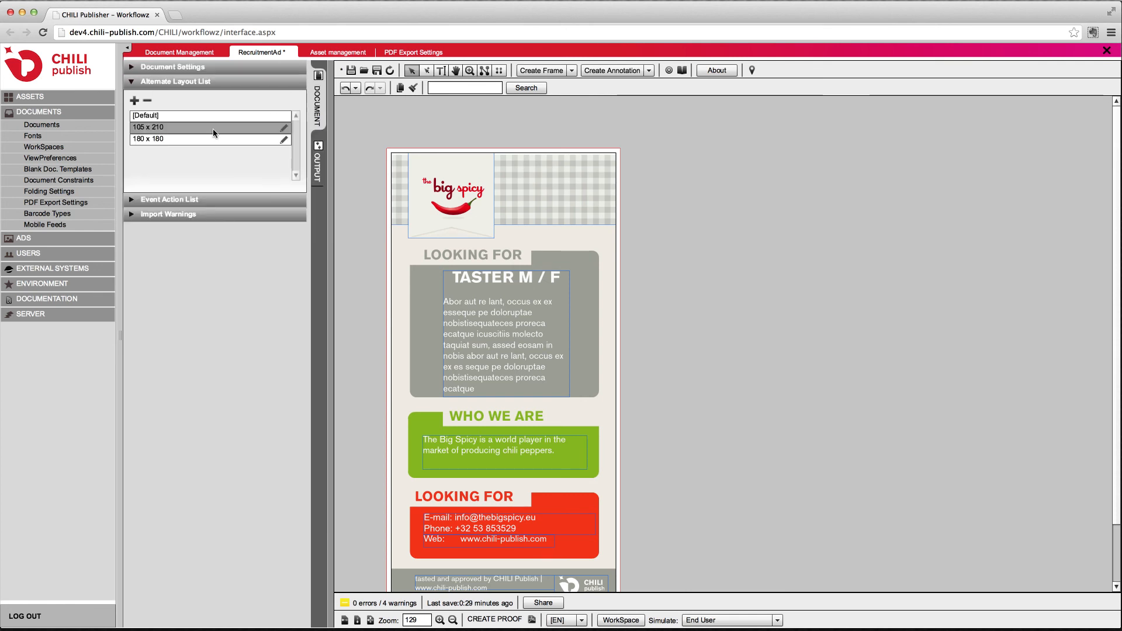
{"action": "left_click", "coordinate": [183, 138]}
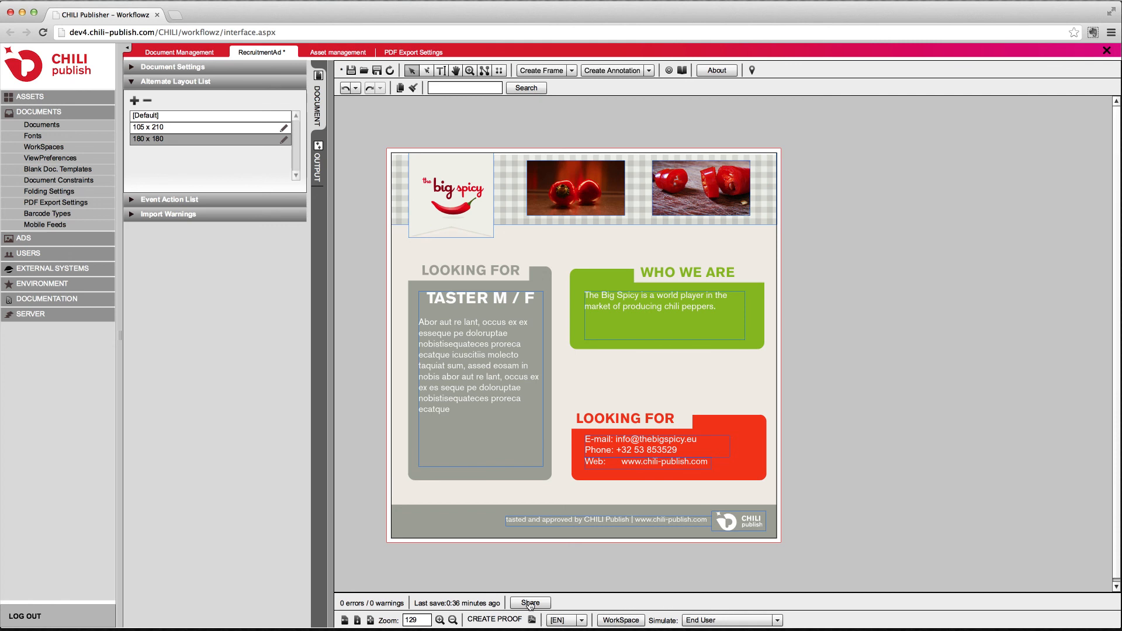
{"action": "left_click", "coordinate": [317, 166]}
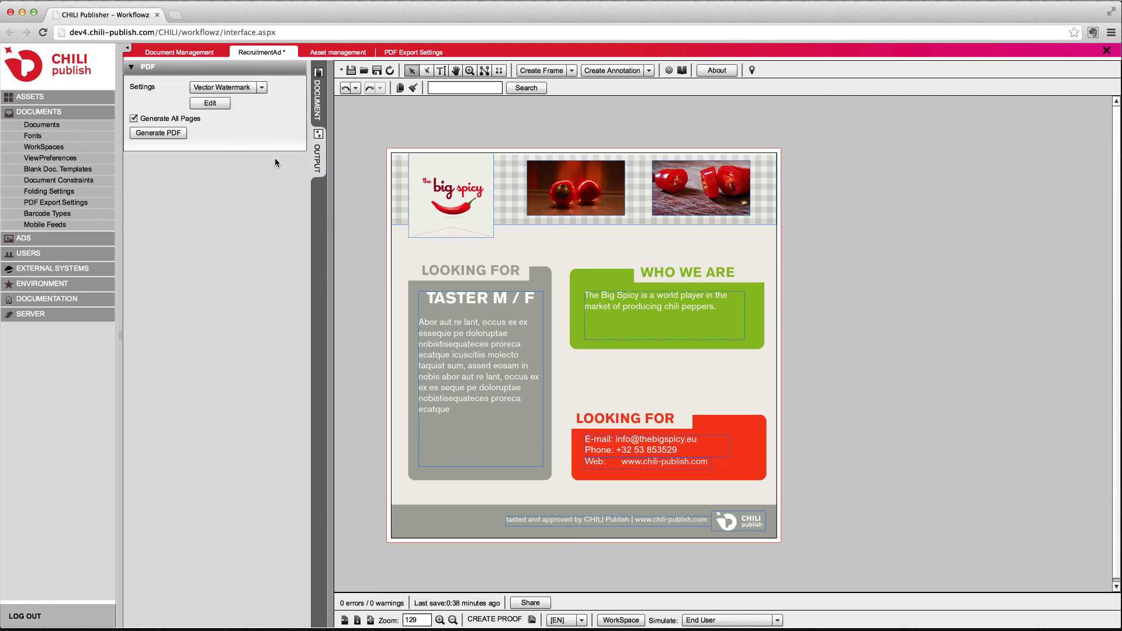
{"action": "left_click", "coordinate": [257, 87]}
{"action": "left_click", "coordinate": [230, 138]}
{"action": "left_click", "coordinate": [159, 132]}
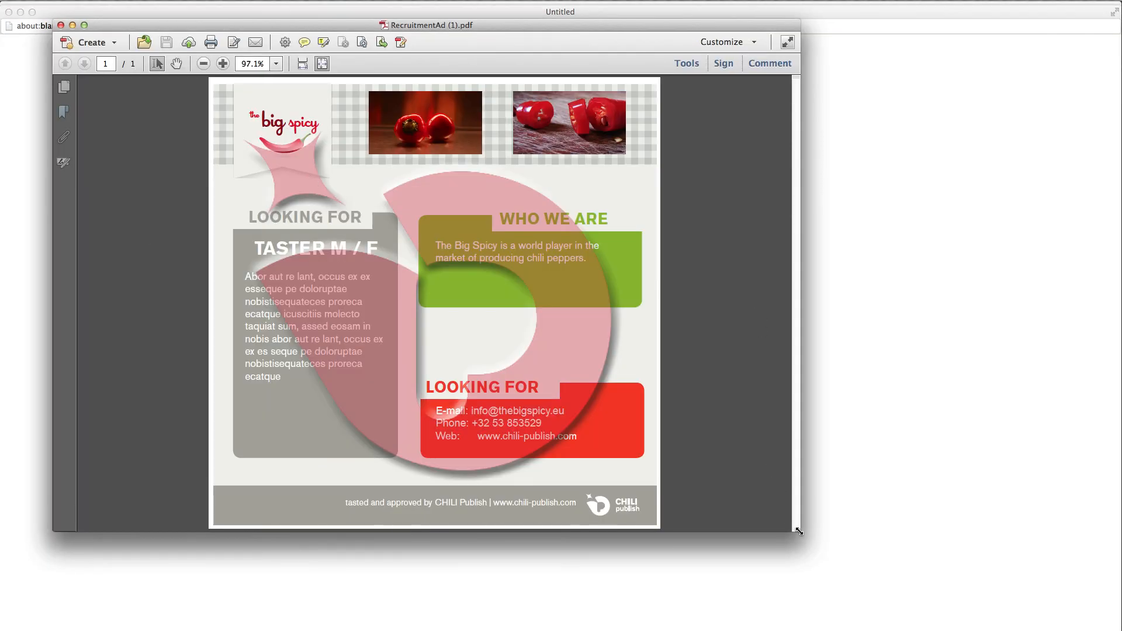
{"action": "left_click_drag", "start_coordinate": [798, 530], "coordinate": [1080, 630]}
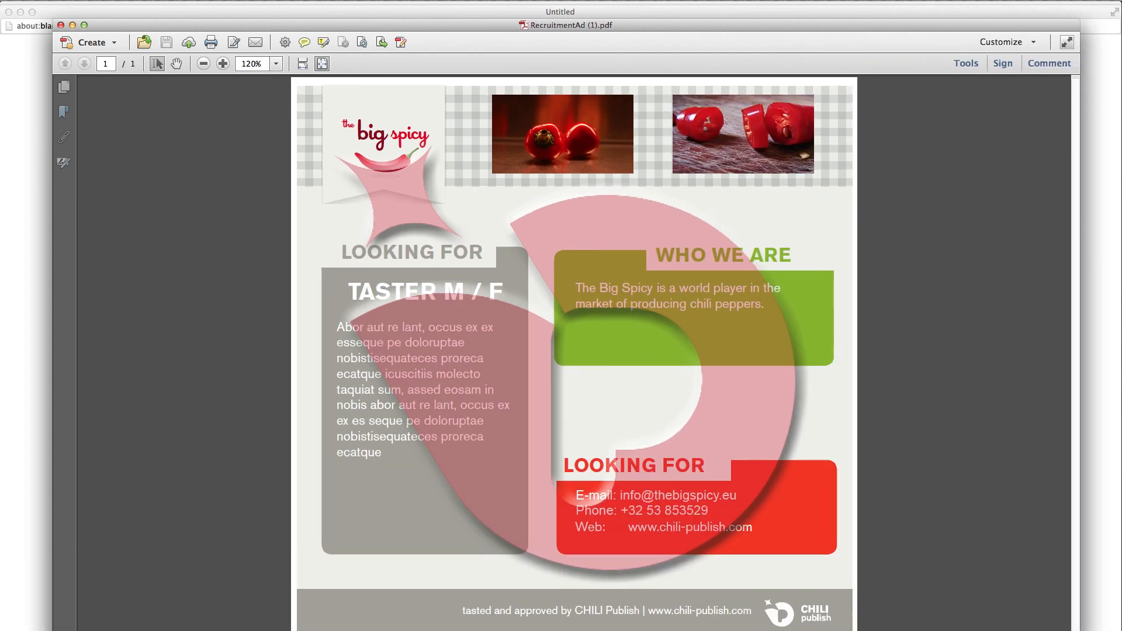